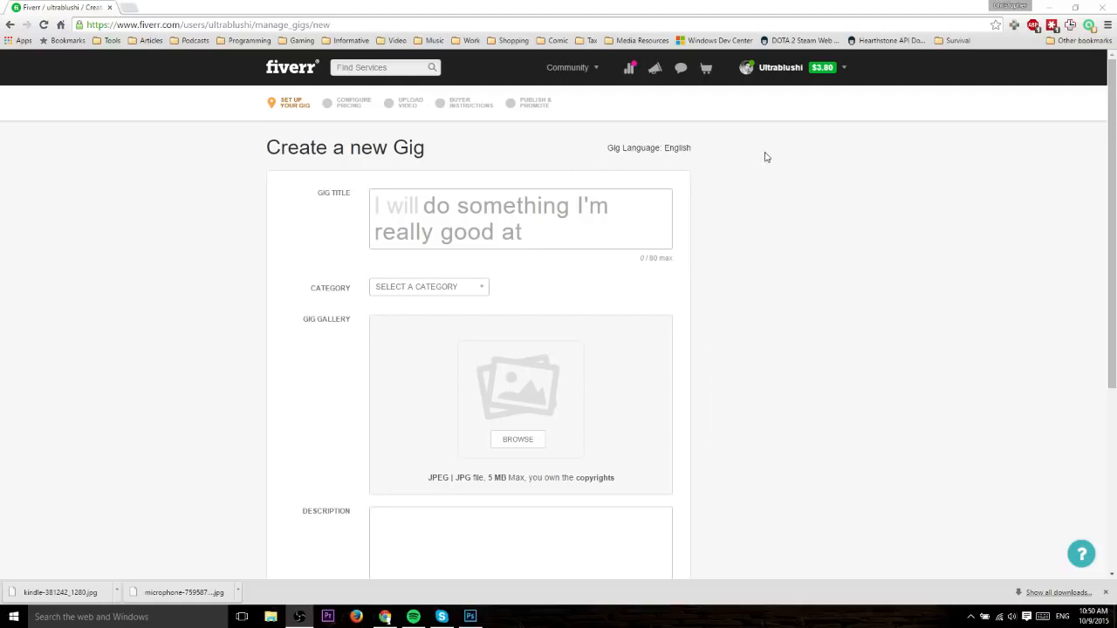
{"action": "mouse_move", "coordinate": [847, 75]}
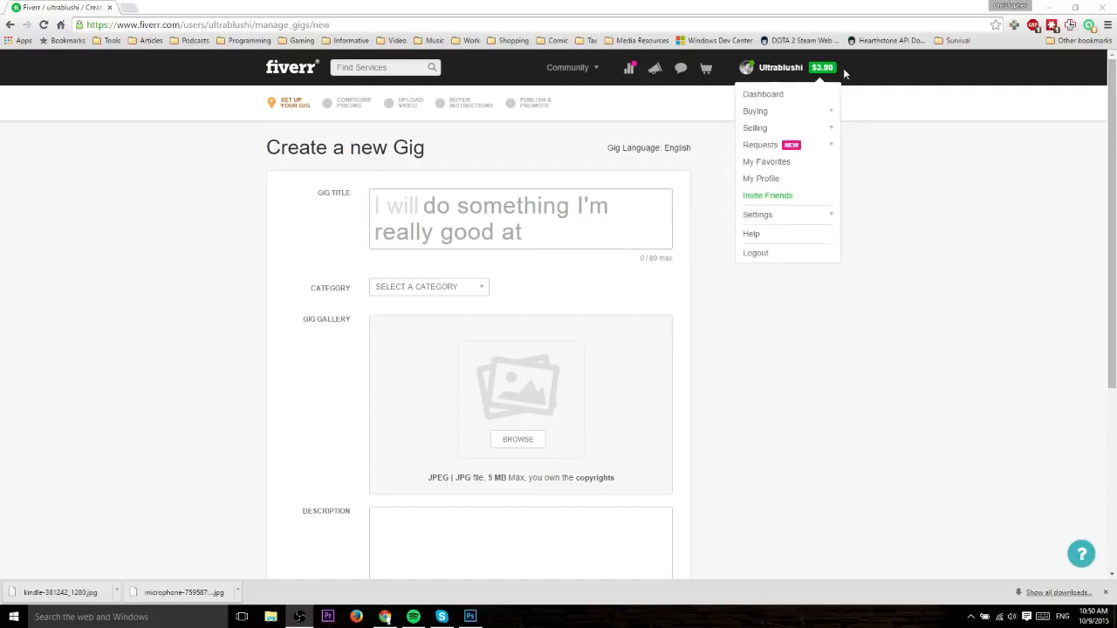
{"action": "left_click", "coordinate": [833, 131]}
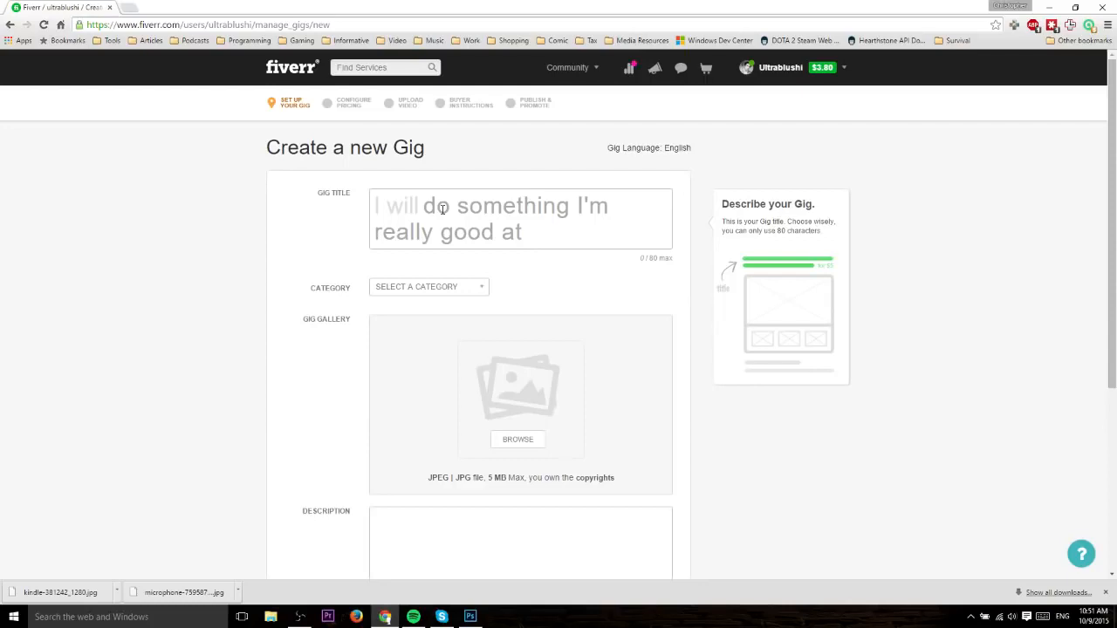
Enter "create an eBook Cover for your book" as the gig title after "I will"
{"action": "left_click", "coordinate": [442, 208]}
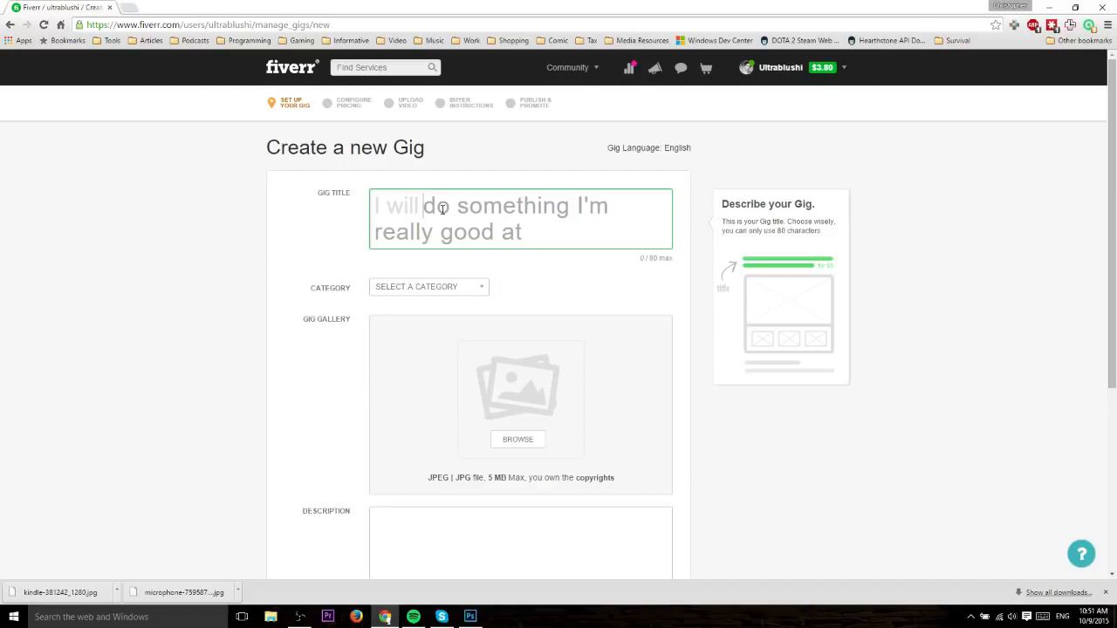
{"action": "type", "text": "create an e"}
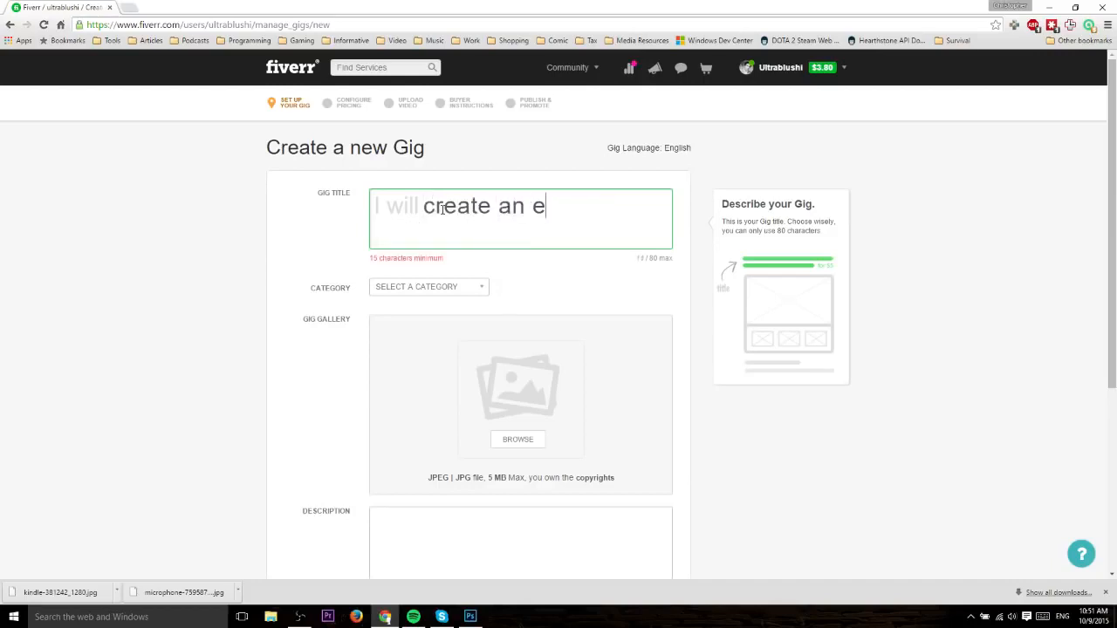
{"action": "type", "text": "Book Cover "}
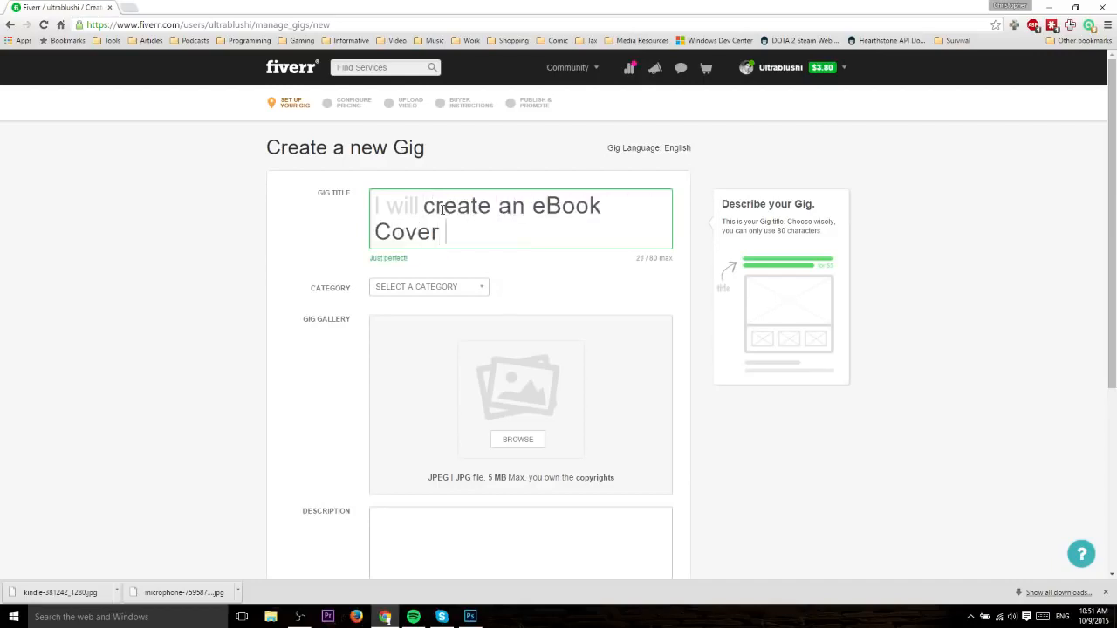
{"action": "type", "text": "for your book"}
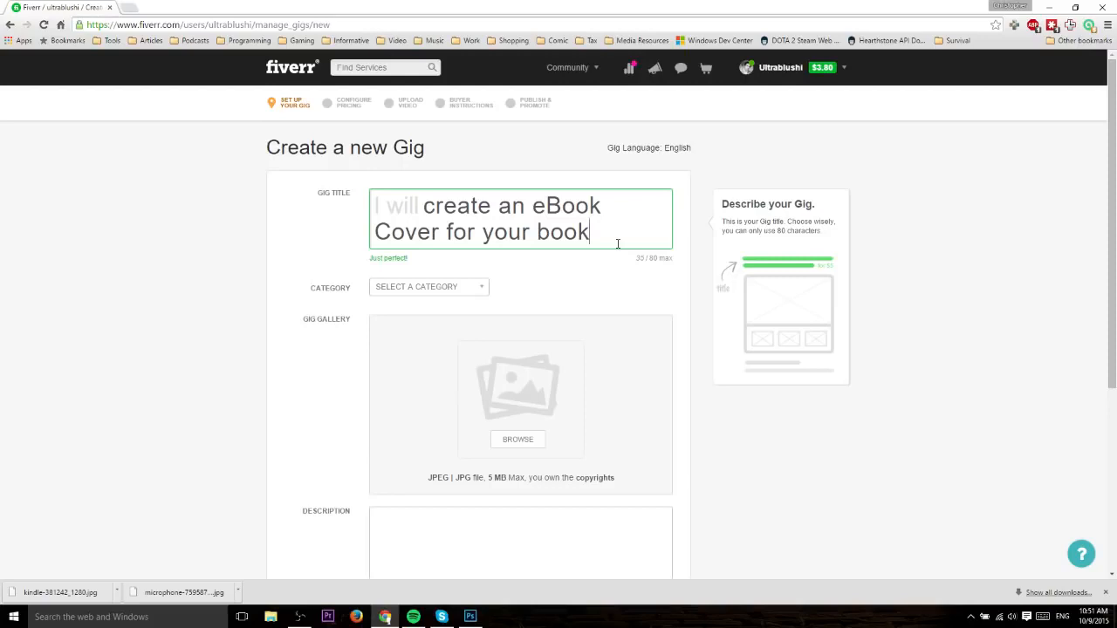
Set the gig category to Graphics & Design with the subcategory Book Covers & Packaging
{"action": "scroll", "coordinate": [618, 243], "scroll_direction": "down", "scroll_amount": 4}
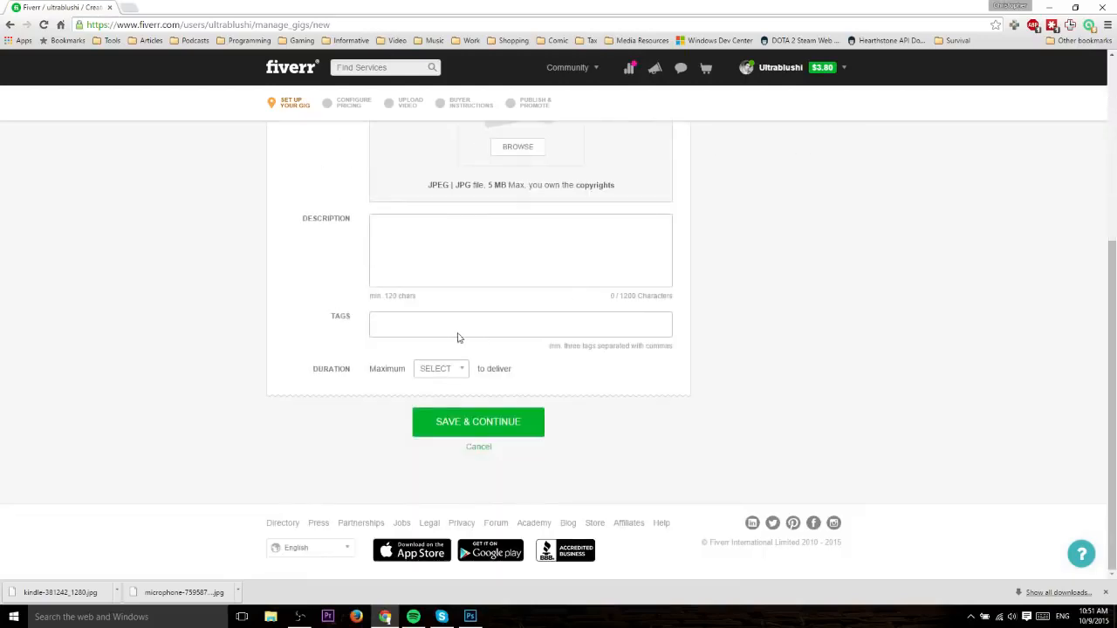
{"action": "scroll", "coordinate": [268, 310], "scroll_direction": "up", "scroll_amount": 4}
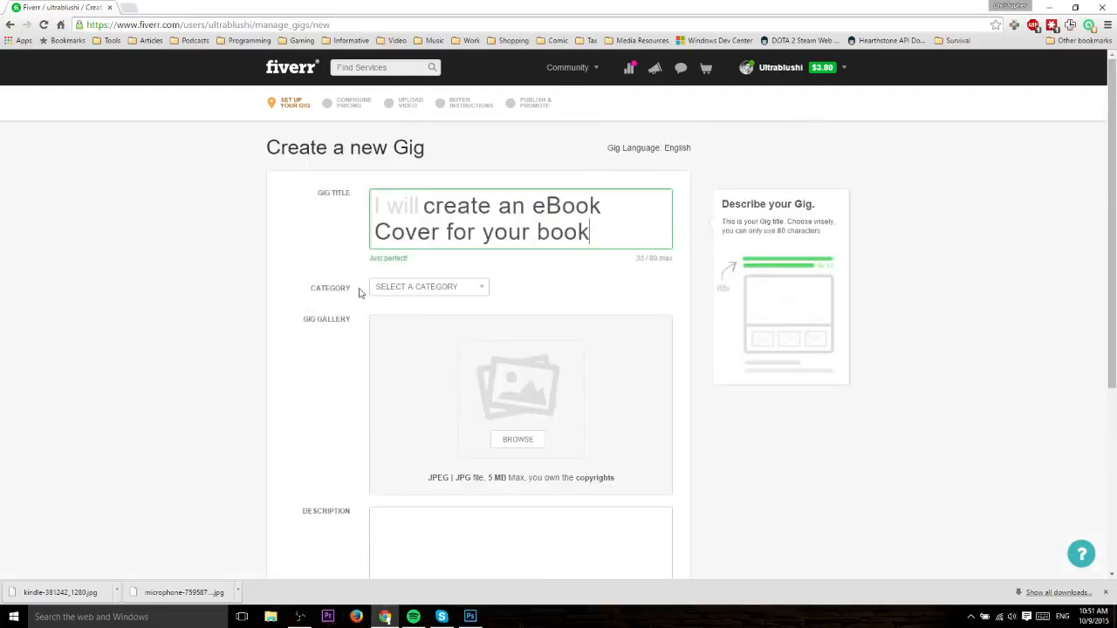
{"action": "left_click", "coordinate": [390, 290]}
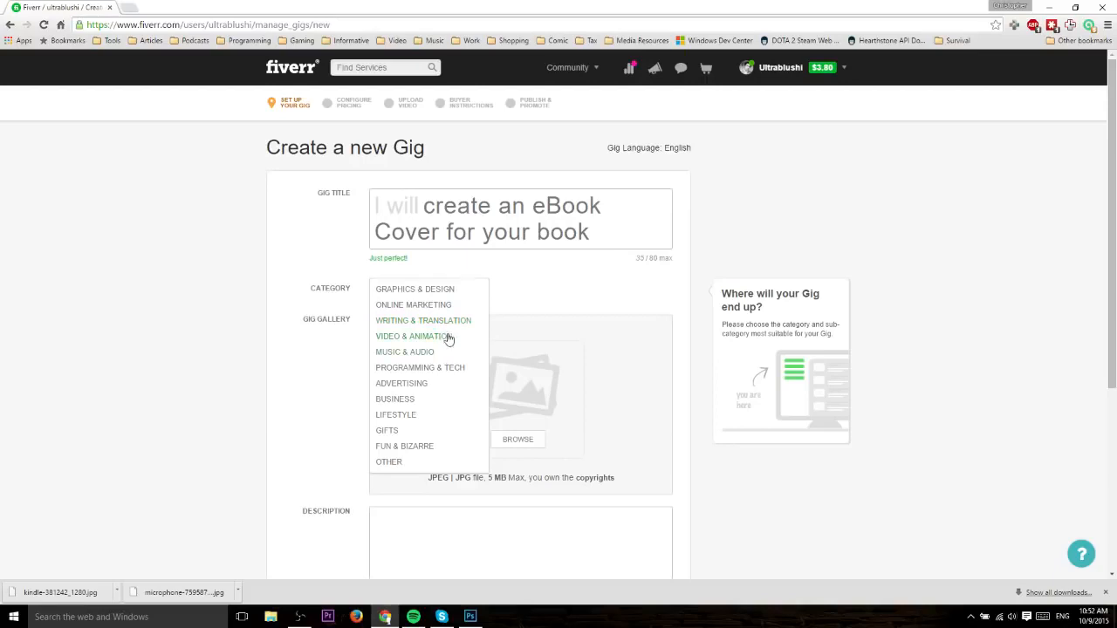
{"action": "left_click", "coordinate": [456, 291]}
{"action": "left_click", "coordinate": [559, 293]}
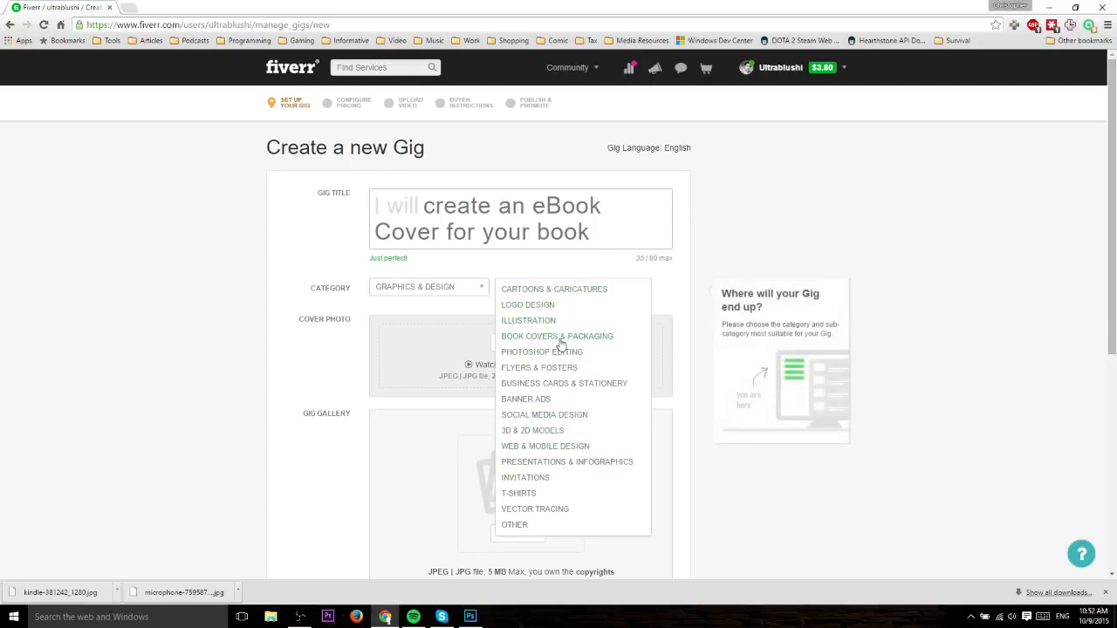
{"action": "left_click", "coordinate": [590, 336]}
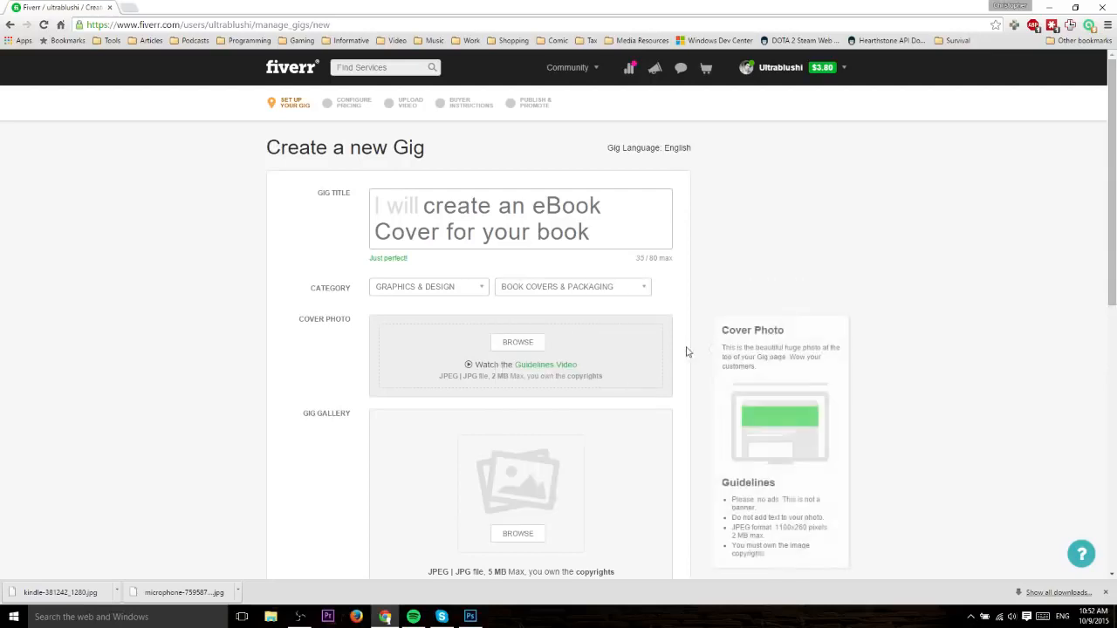
Review the file format, size and copyright requirements for the cover photo and the gig gallery
{"action": "scroll", "coordinate": [685, 341], "scroll_direction": "down", "scroll_amount": 3}
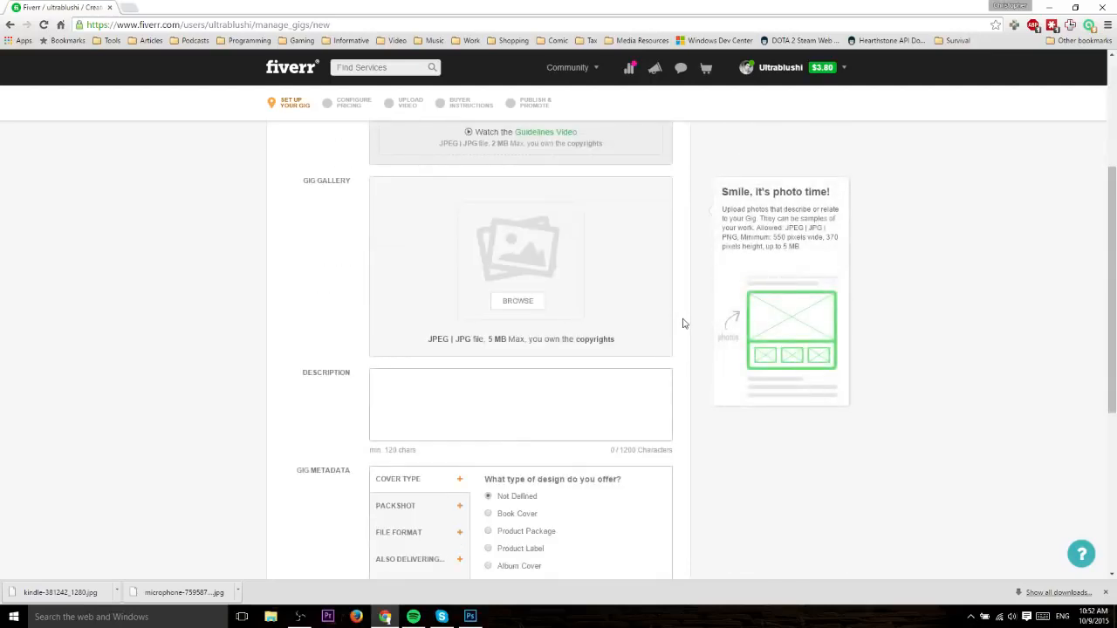
{"action": "scroll", "coordinate": [588, 337], "scroll_direction": "down", "scroll_amount": 1}
{"action": "scroll", "coordinate": [381, 239], "scroll_direction": "up", "scroll_amount": 2}
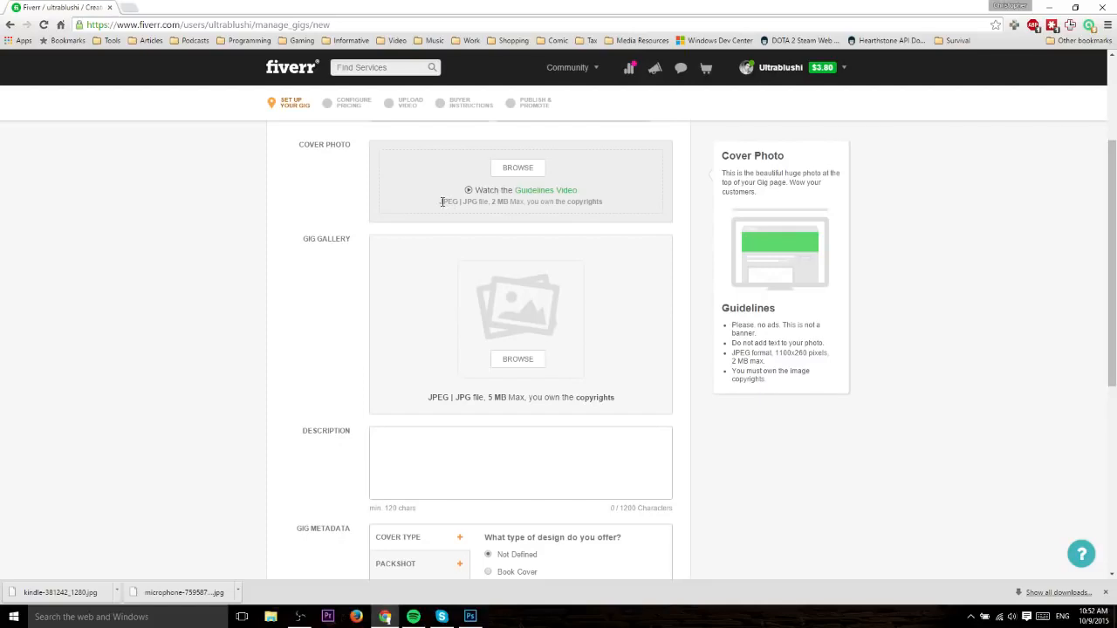
{"action": "left_click_drag", "start_coordinate": [442, 202], "coordinate": [473, 203]}
{"action": "left_click", "coordinate": [596, 204]}
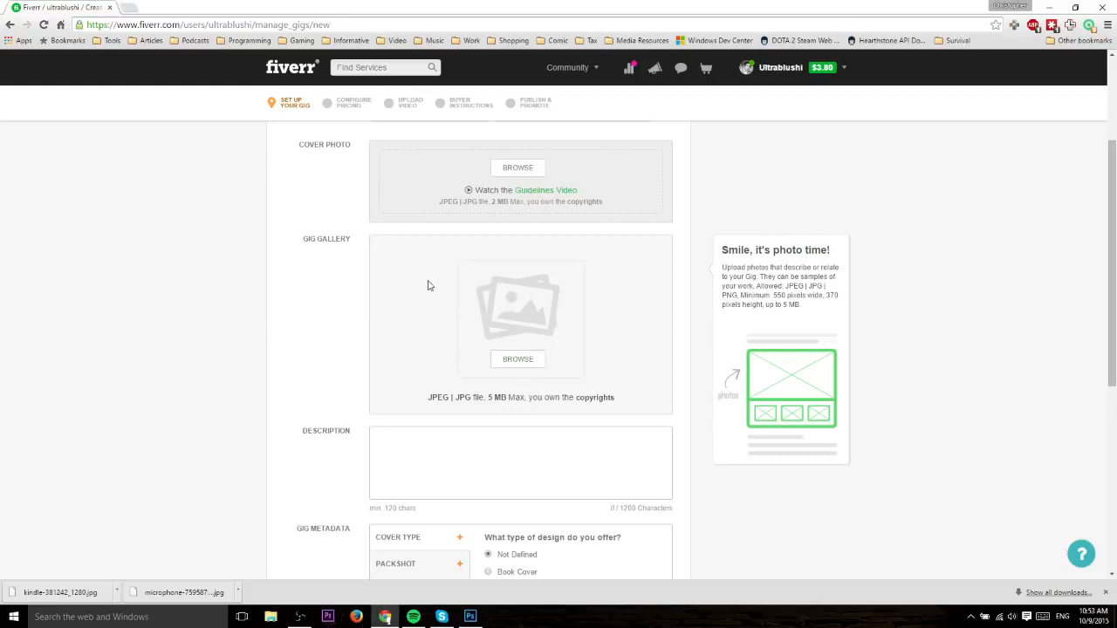
{"action": "scroll", "coordinate": [425, 288], "scroll_direction": "down", "scroll_amount": 1}
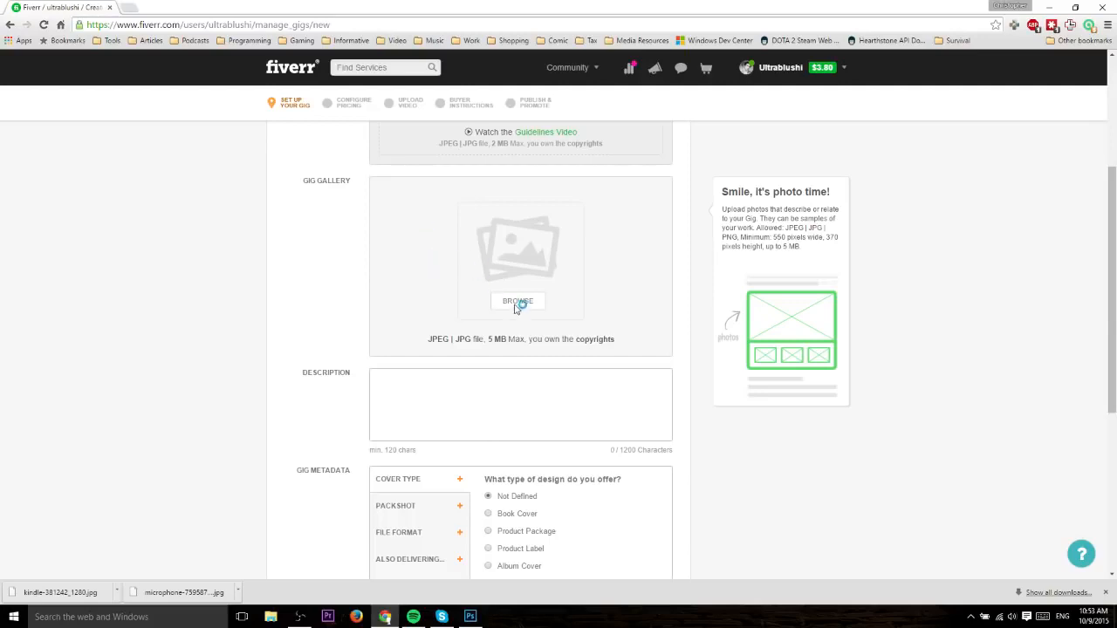
{"action": "scroll", "coordinate": [520, 316], "scroll_direction": "down", "scroll_amount": 1}
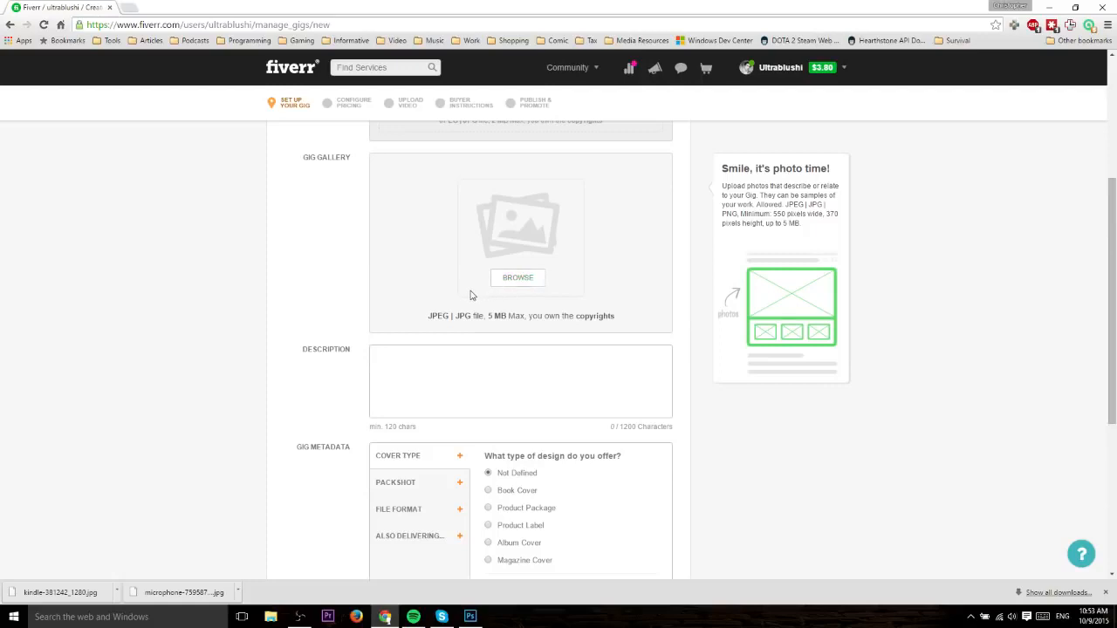
Enter "I'll create an ebook cover" as the gig description
{"action": "left_click", "coordinate": [469, 367]}
{"action": "scroll", "coordinate": [672, 338], "scroll_direction": "down", "scroll_amount": 1}
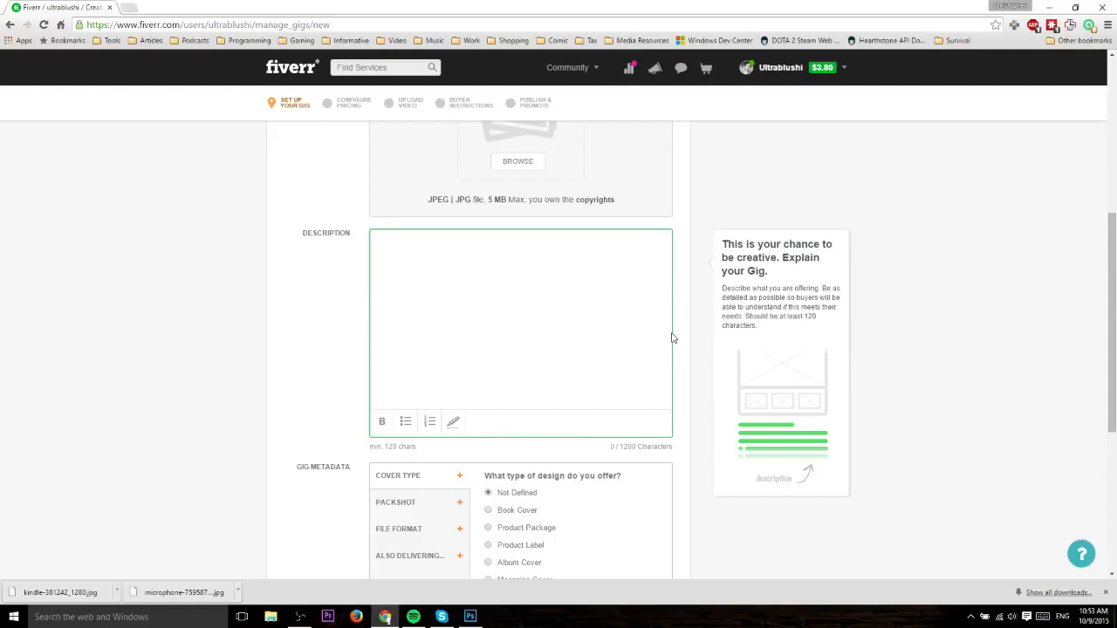
{"action": "scroll", "coordinate": [672, 338], "scroll_direction": "down", "scroll_amount": 1}
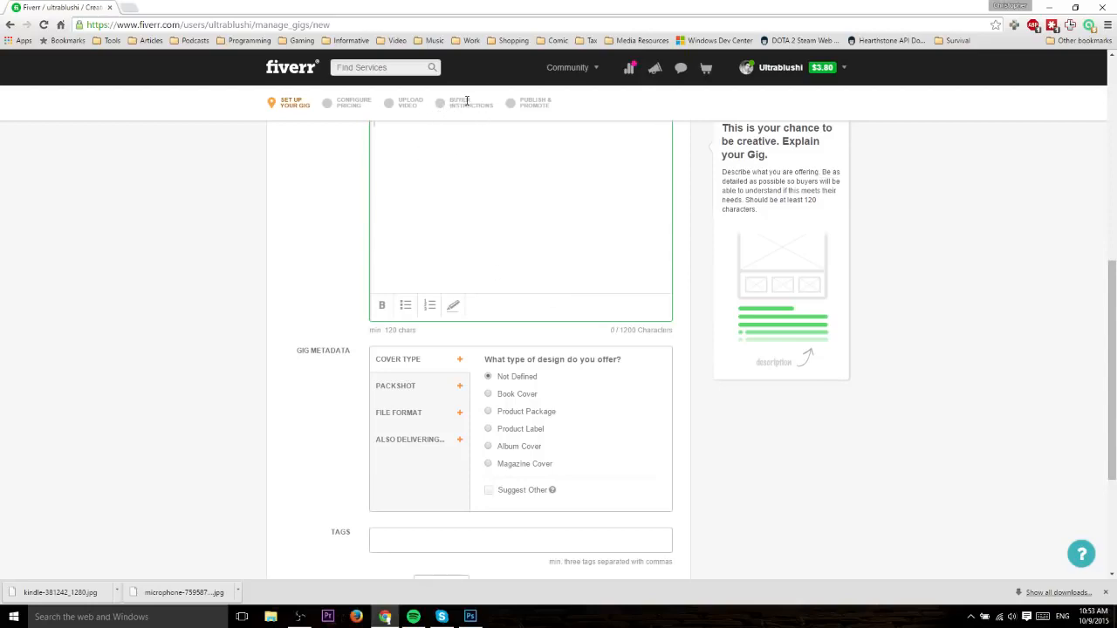
{"action": "scroll", "coordinate": [548, 217], "scroll_direction": "up", "scroll_amount": 1}
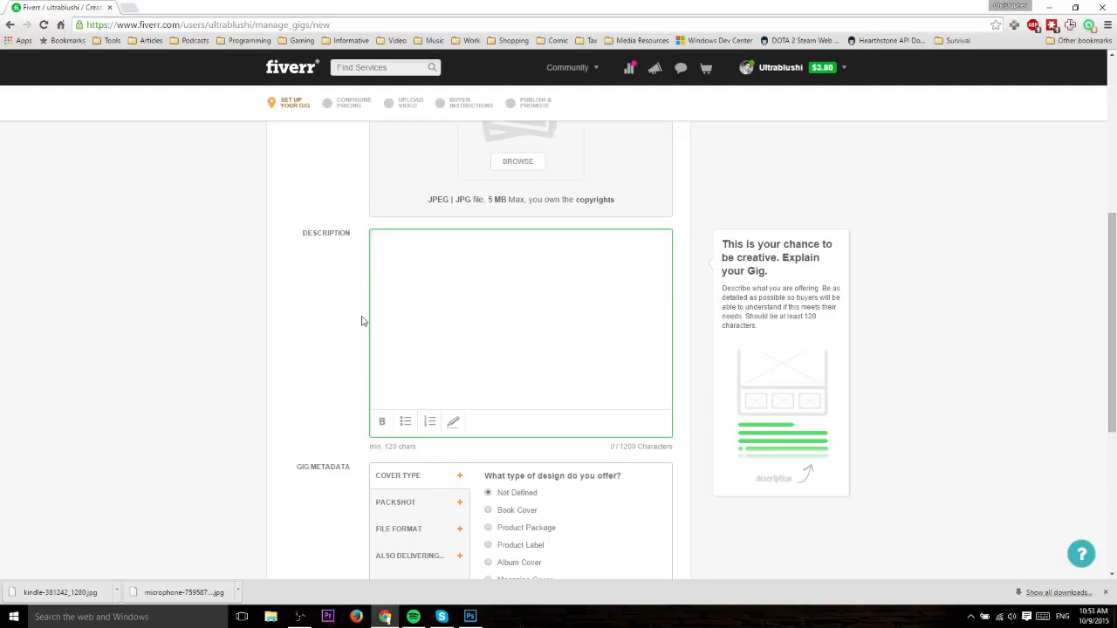
{"action": "type", "text": "I'll create an ebook cover"}
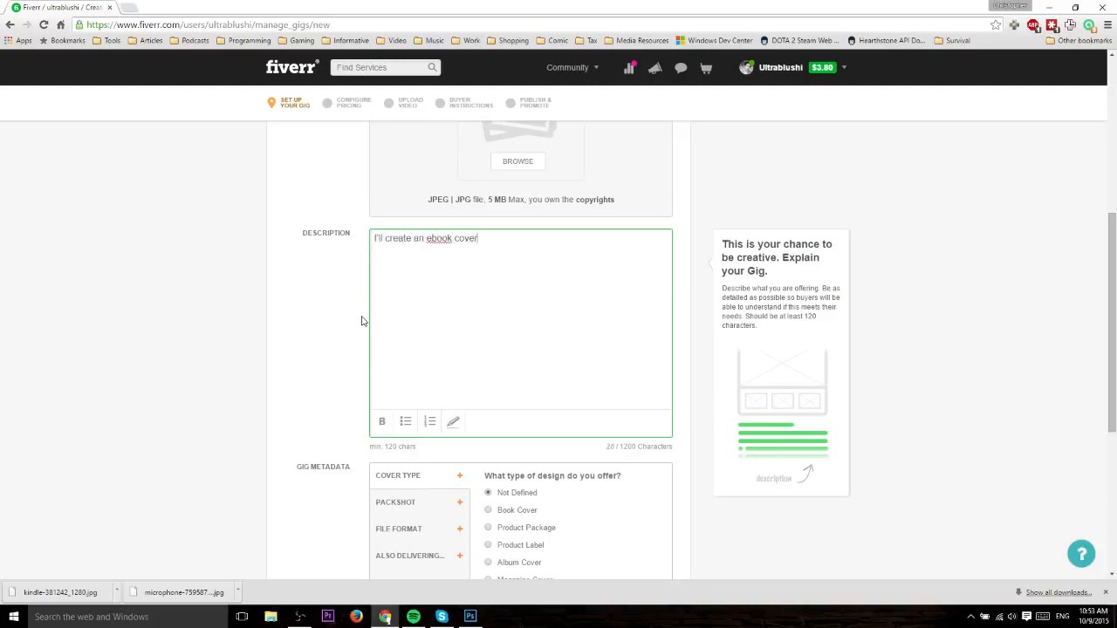
In the gig metadata, set the cover type to Book Cover and the packshot to 2D Graphic
{"action": "scroll", "coordinate": [362, 321], "scroll_direction": "down", "scroll_amount": 2}
{"action": "scroll", "coordinate": [359, 266], "scroll_direction": "down", "scroll_amount": 1}
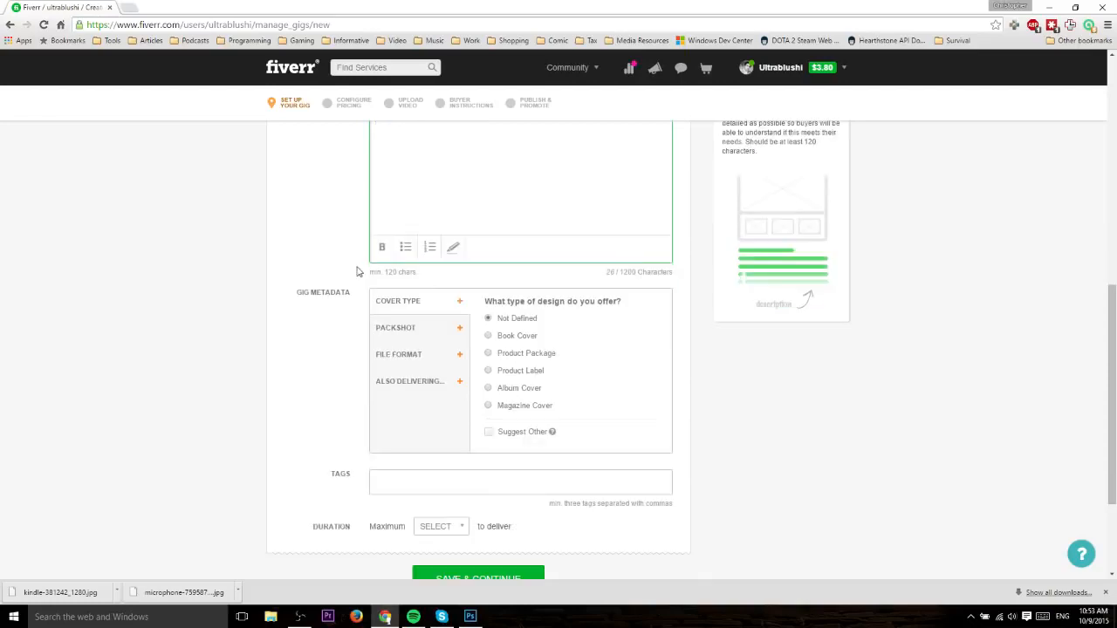
{"action": "scroll", "coordinate": [442, 125], "scroll_direction": "up", "scroll_amount": 2}
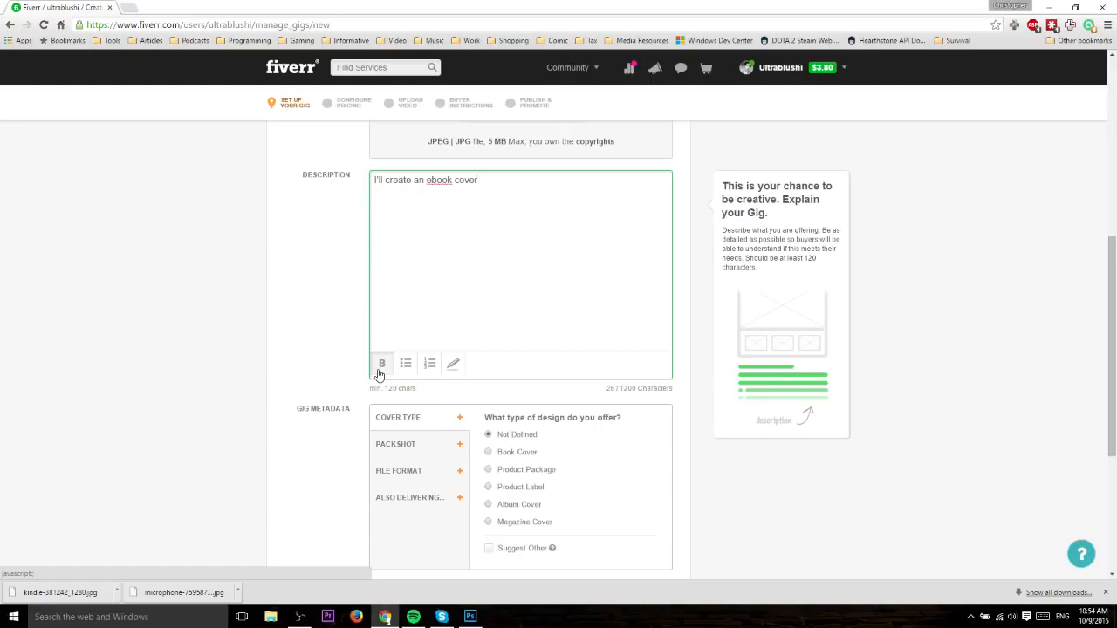
{"action": "scroll", "coordinate": [380, 373], "scroll_direction": "down", "scroll_amount": 2}
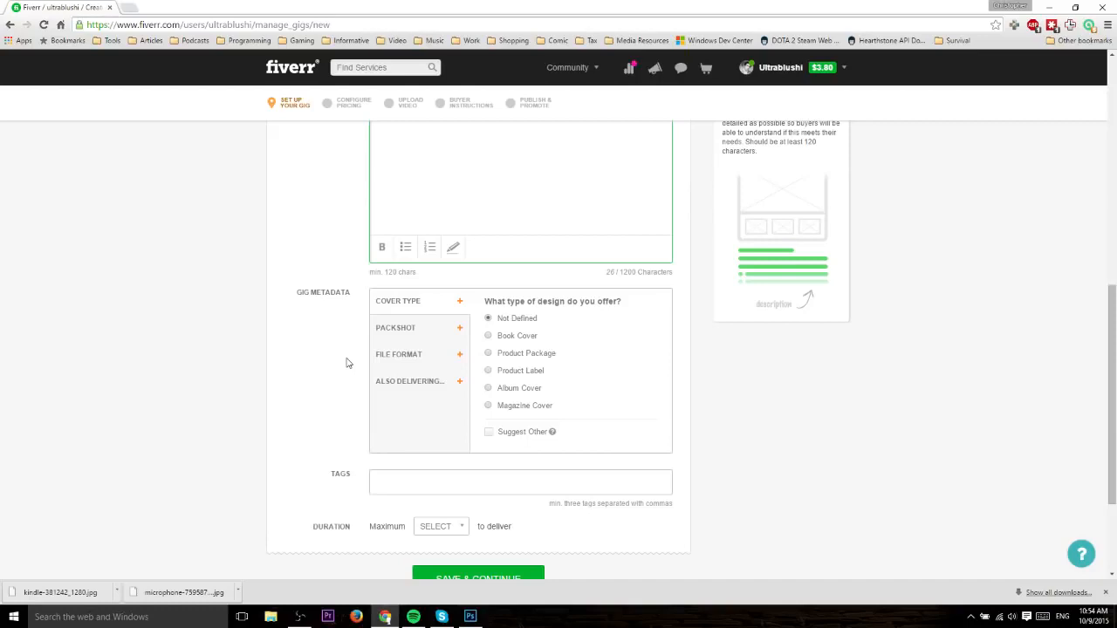
{"action": "scroll", "coordinate": [347, 363], "scroll_direction": "down", "scroll_amount": 1}
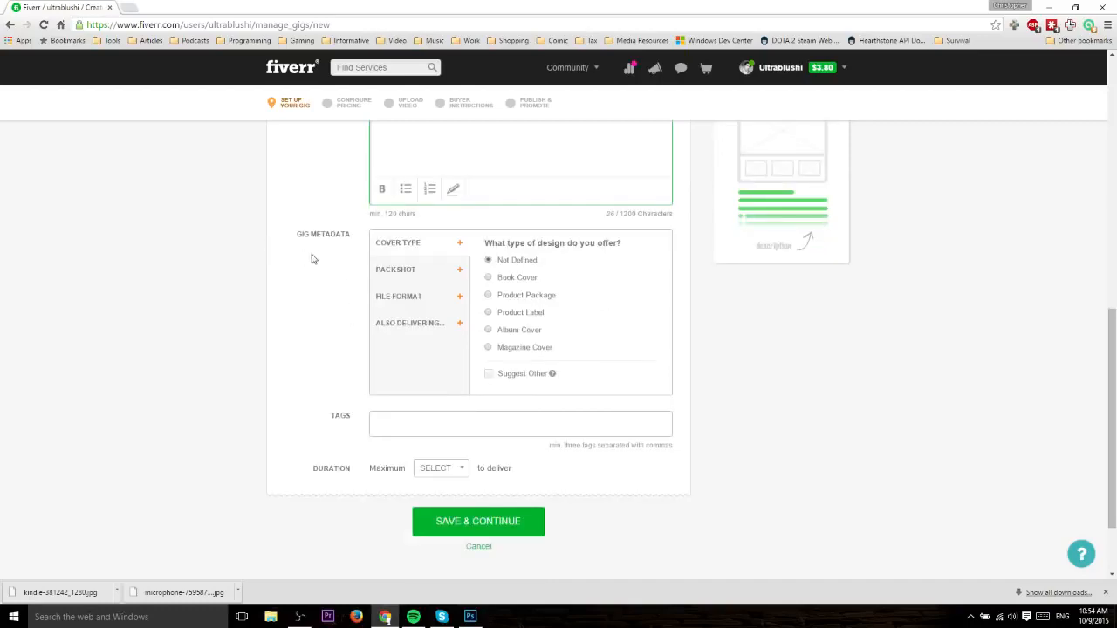
{"action": "left_click", "coordinate": [488, 277]}
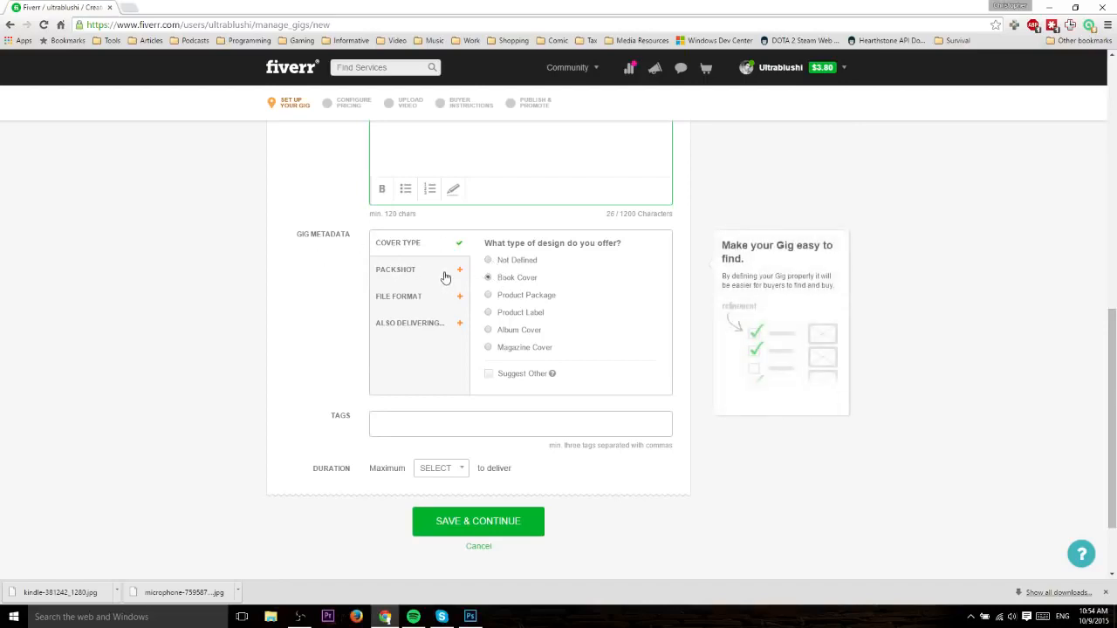
{"action": "left_click", "coordinate": [444, 278]}
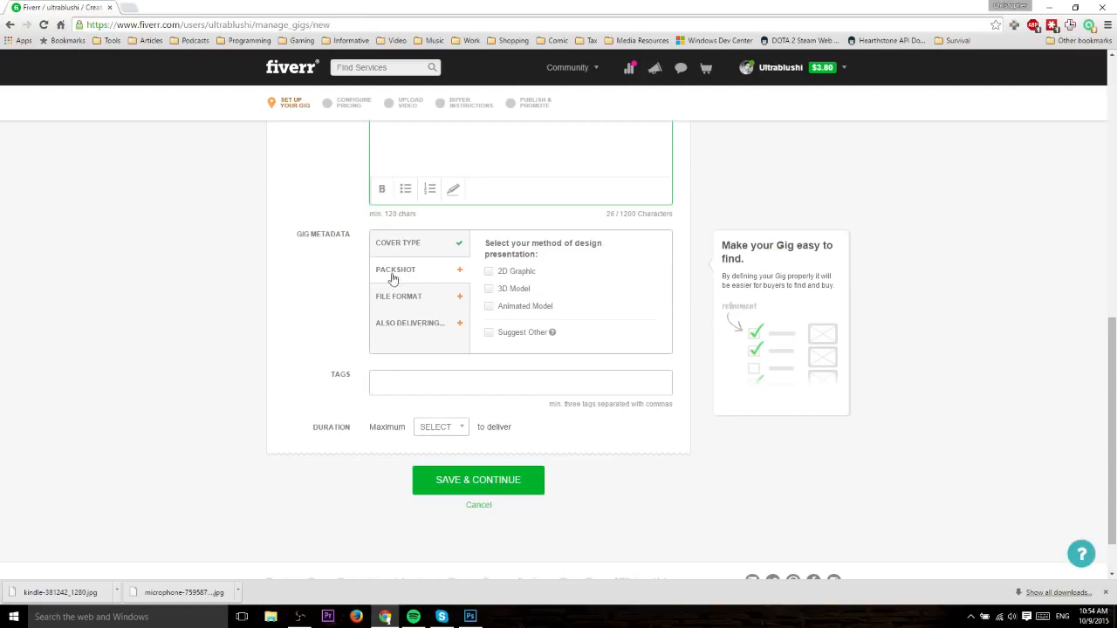
{"action": "left_click", "coordinate": [507, 273]}
Select JPG as the provided file format and include the Ready For Print and Web Publish Ready services in the metadata
{"action": "left_click", "coordinate": [427, 304]}
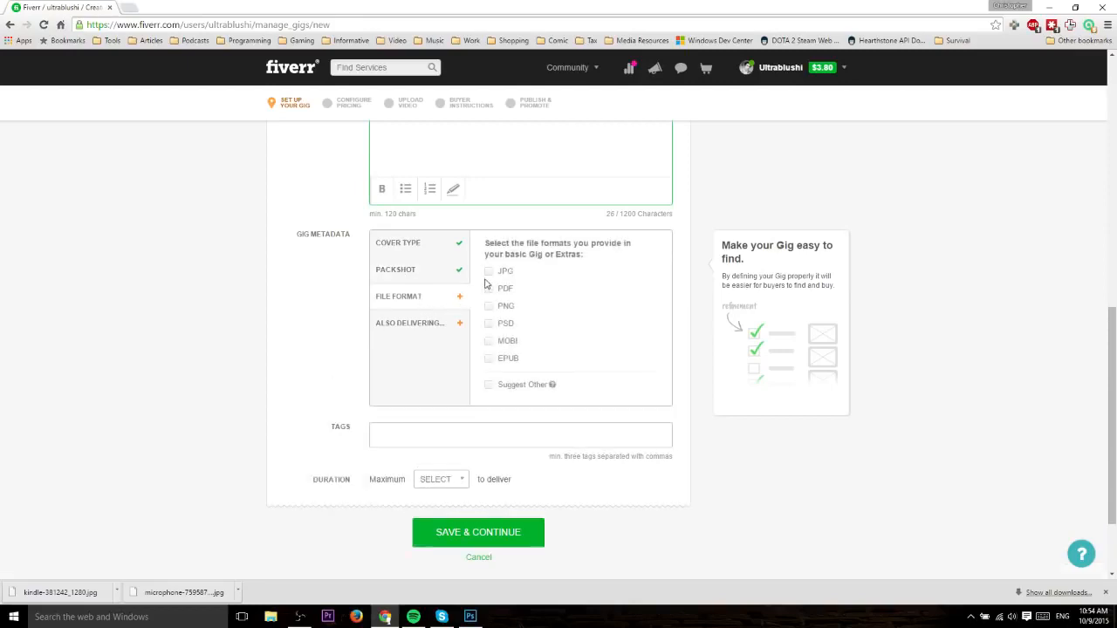
{"action": "left_click", "coordinate": [505, 274]}
{"action": "left_click", "coordinate": [424, 325]}
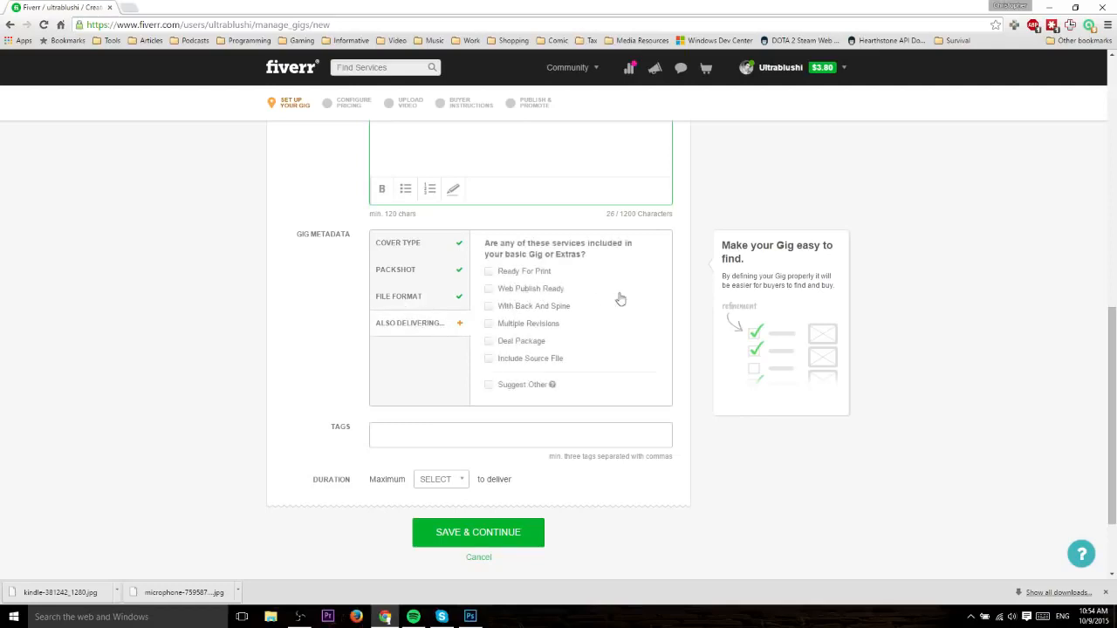
{"action": "left_click", "coordinate": [492, 290]}
{"action": "left_click", "coordinate": [520, 272]}
Add the three gig tags "ebook cover", "photoshop work" and "jpg export"
{"action": "left_click", "coordinate": [543, 436]}
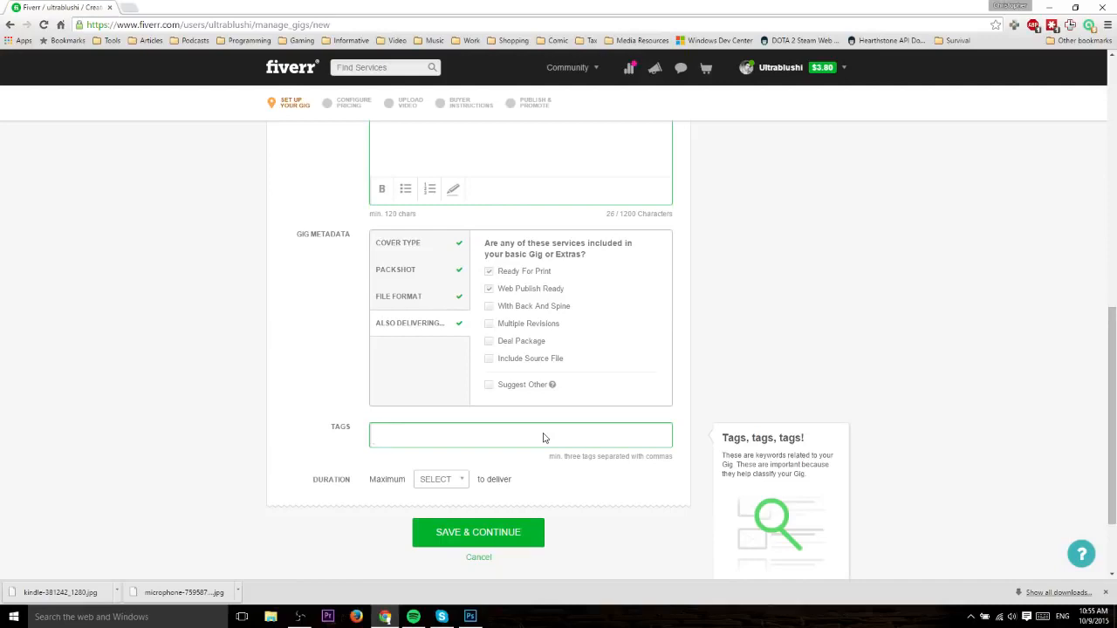
{"action": "type", "text": "ebook cover"}
{"action": "key", "text": "Return"}
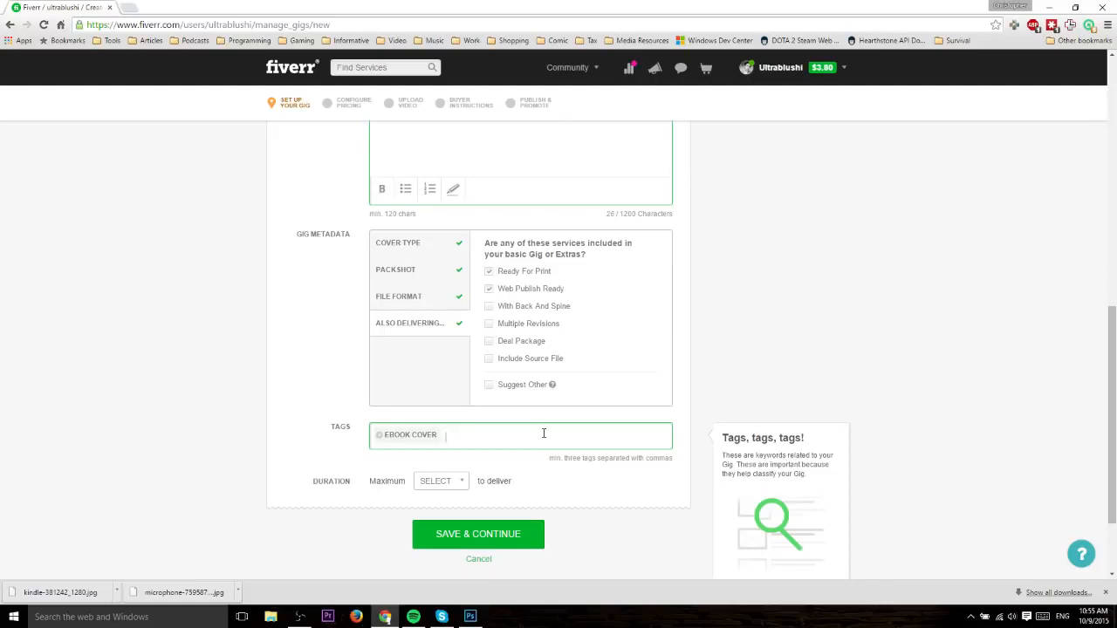
{"action": "type", "text": "photoshop d"}
{"action": "type", "text": "reat"}
{"action": "key", "text": "BackSpace"}
{"action": "key", "text": "BackSpace"}
{"action": "key", "text": "BackSpace"}
{"action": "key", "text": "BackSpace"}
{"action": "key", "text": "BackSpace"}
{"action": "type", "text": "work"}
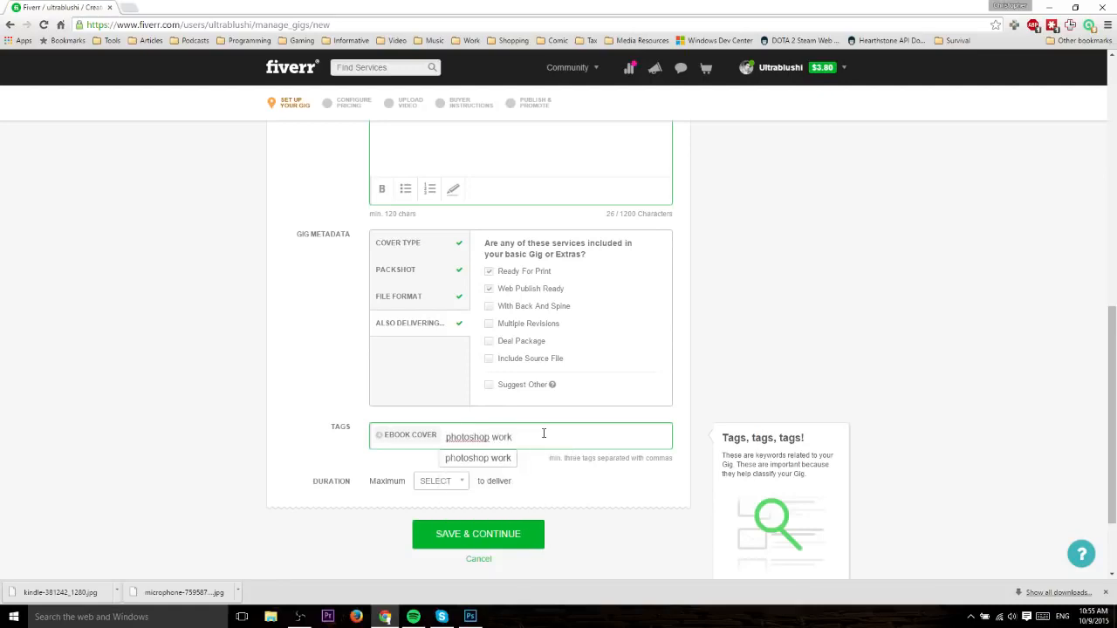
{"action": "key", "text": "Return"}
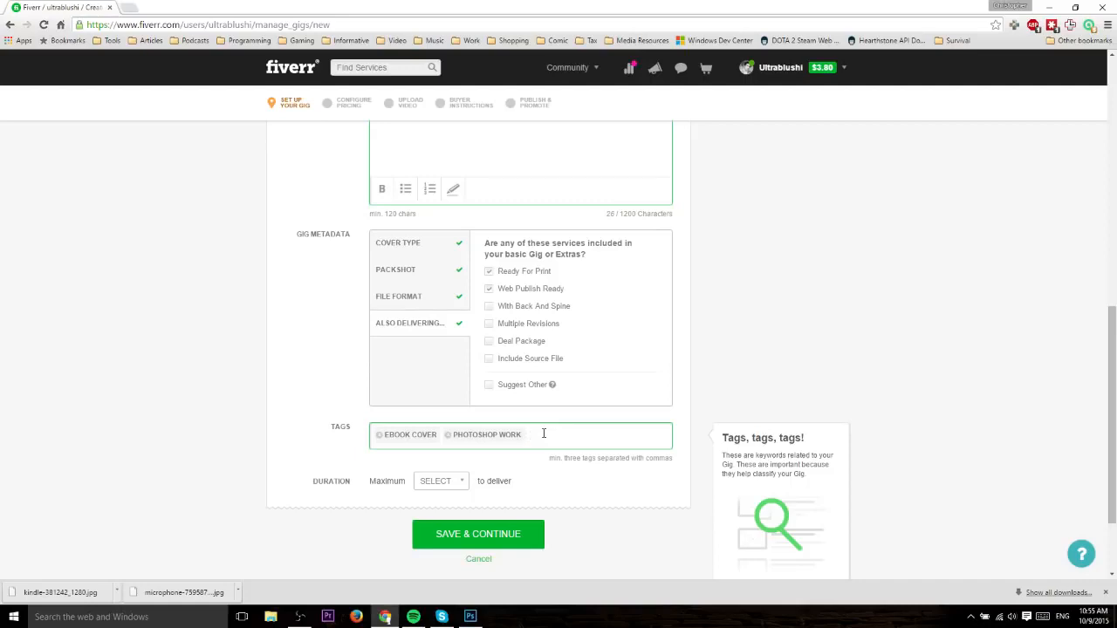
{"action": "type", "text": "jpg export"}
{"action": "key", "text": "Return"}
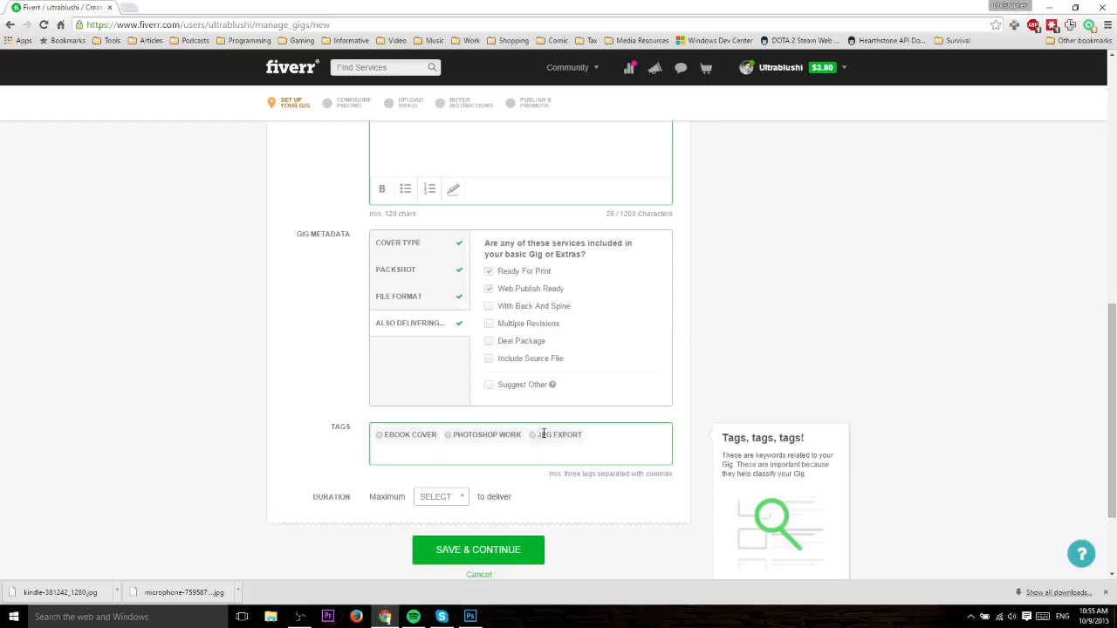
Set the gig's maximum delivery duration to 3 days and try to save the gig setup
{"action": "left_click", "coordinate": [443, 497]}
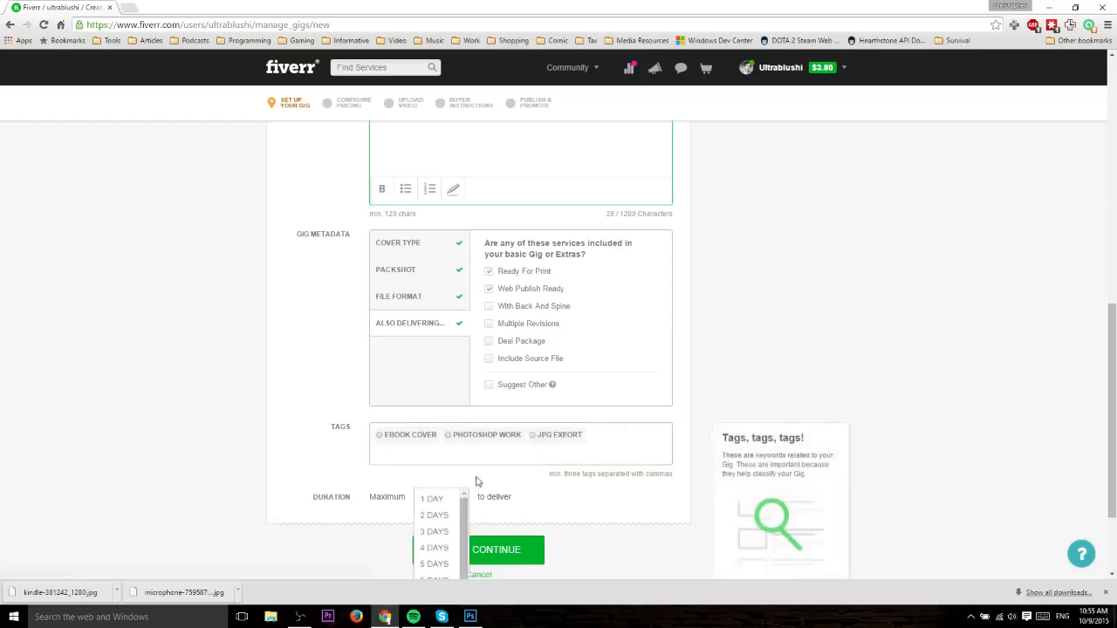
{"action": "scroll", "coordinate": [476, 482], "scroll_direction": "down", "scroll_amount": 1}
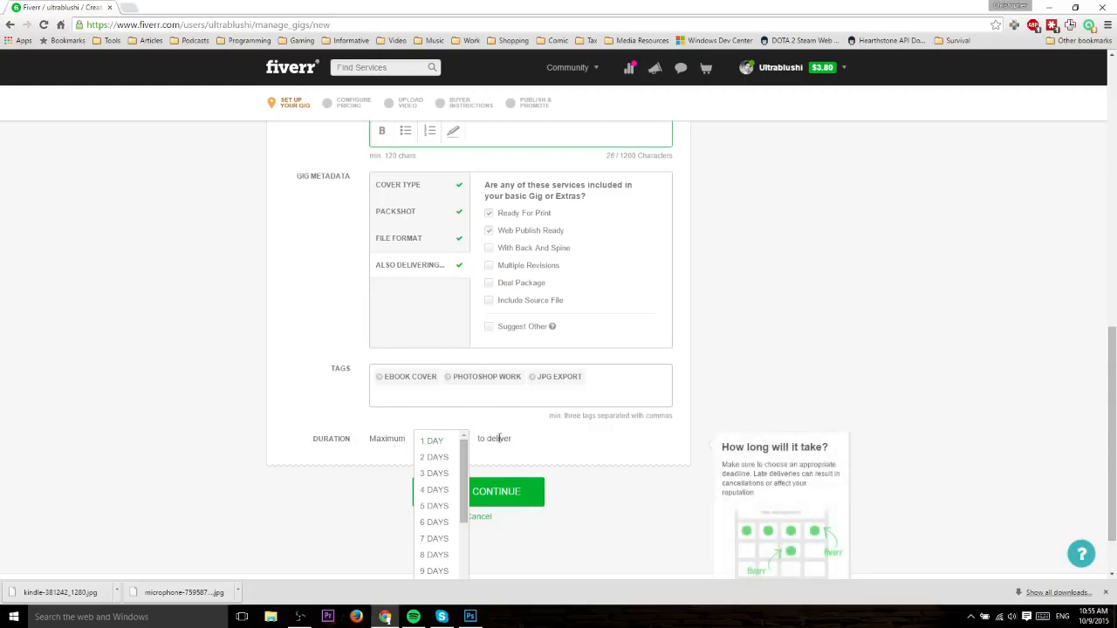
{"action": "scroll", "coordinate": [535, 444], "scroll_direction": "down", "scroll_amount": 1}
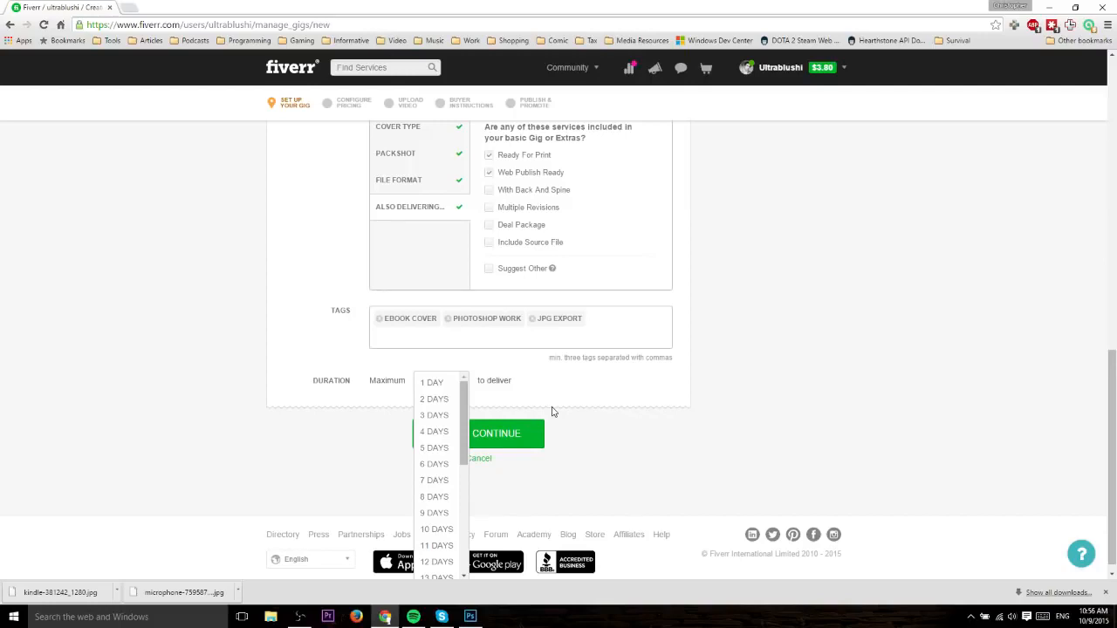
{"action": "left_click", "coordinate": [432, 416]}
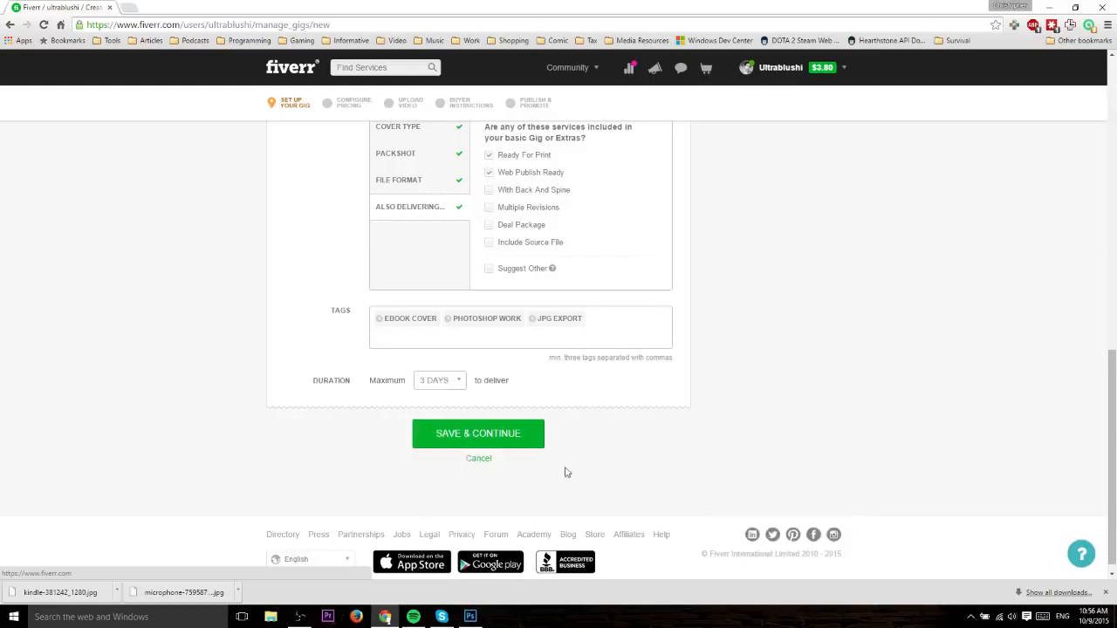
{"action": "left_click", "coordinate": [447, 386]}
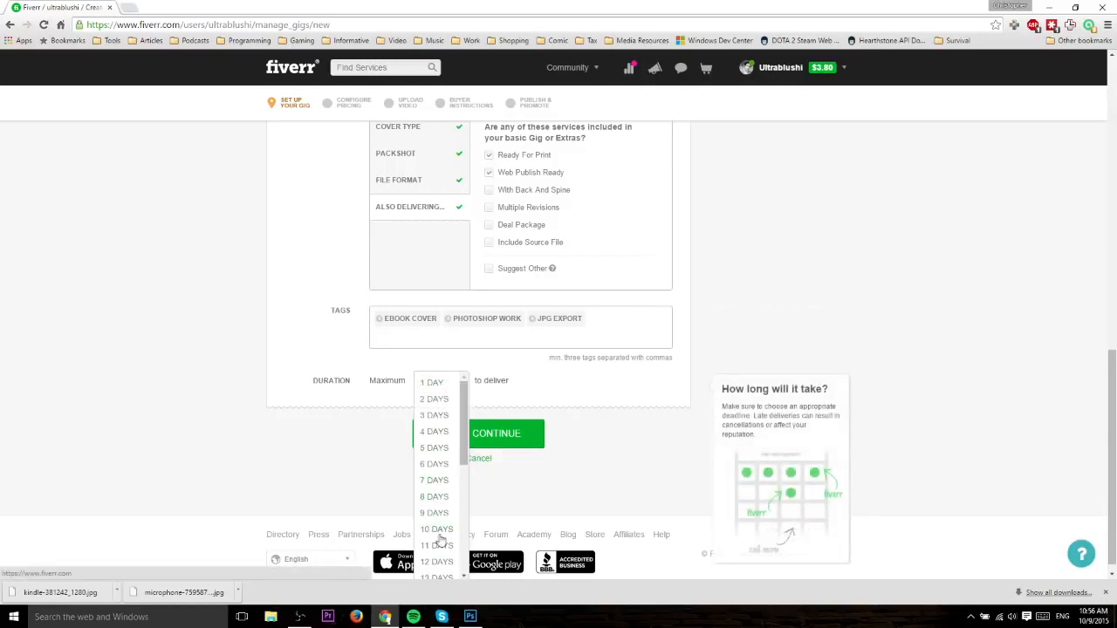
{"action": "left_click", "coordinate": [542, 389]}
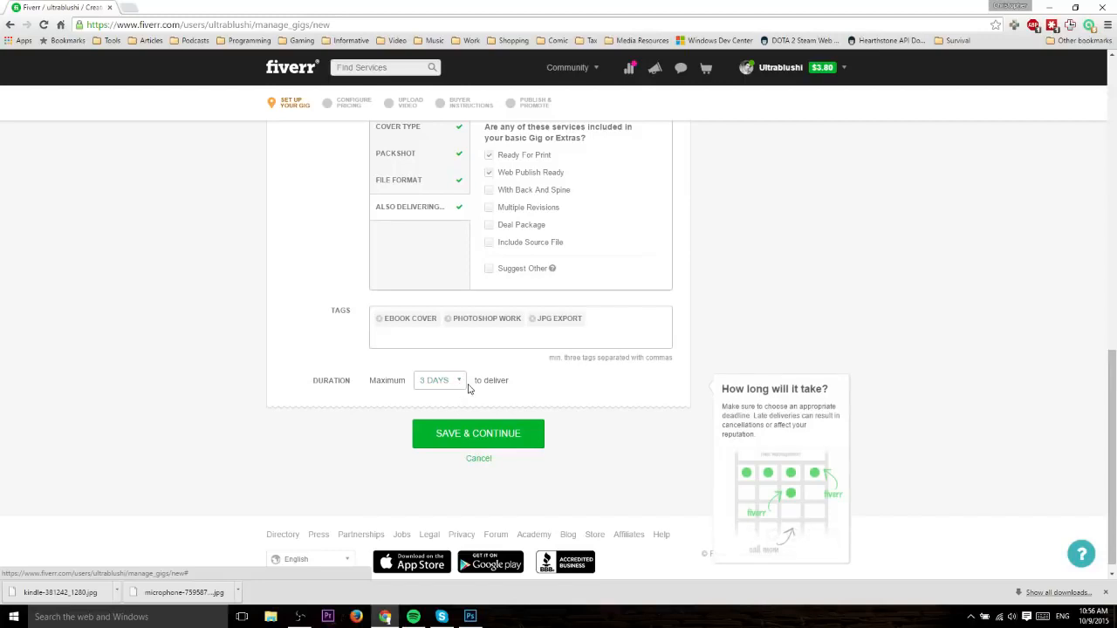
{"action": "scroll", "coordinate": [566, 401], "scroll_direction": "down", "scroll_amount": 1}
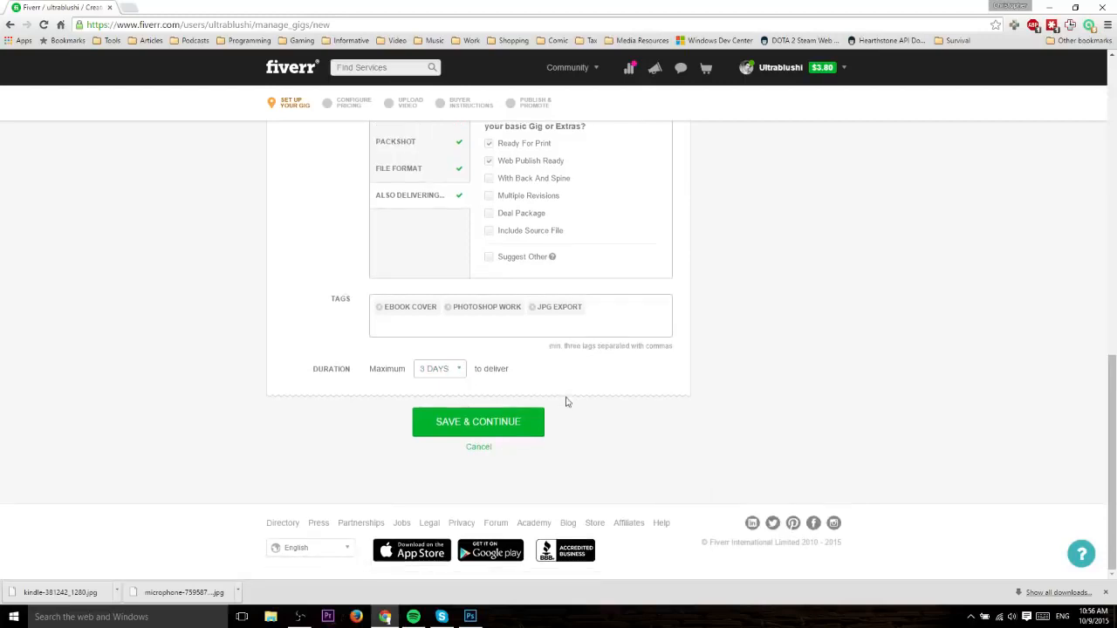
{"action": "left_click", "coordinate": [500, 425]}
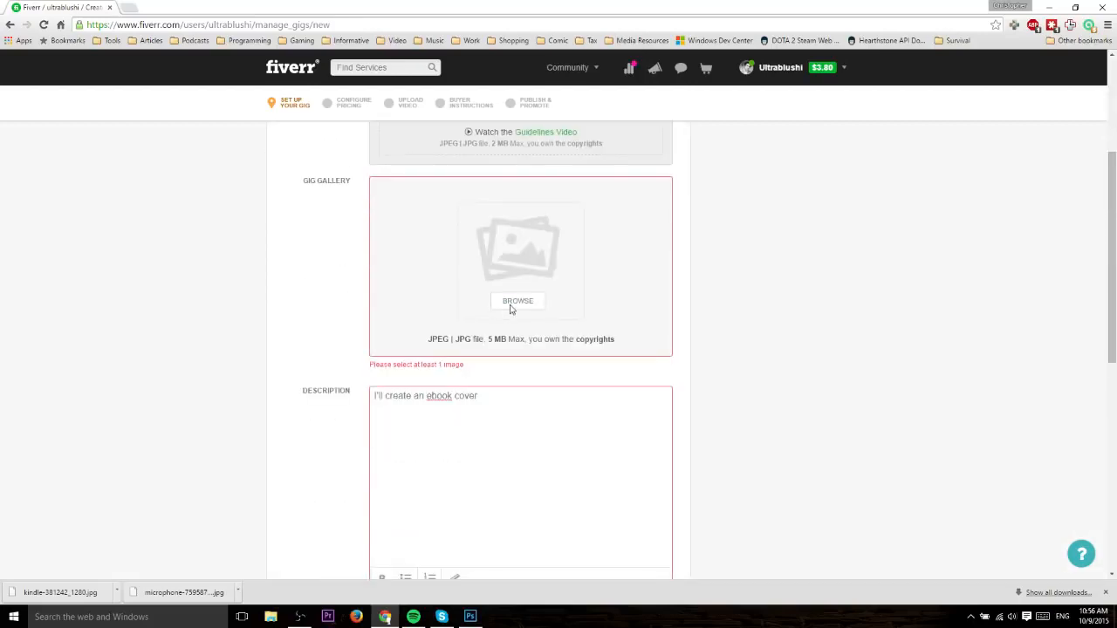
Add the kindleebook image from the Desktop to the gig gallery
{"action": "left_click", "coordinate": [518, 303]}
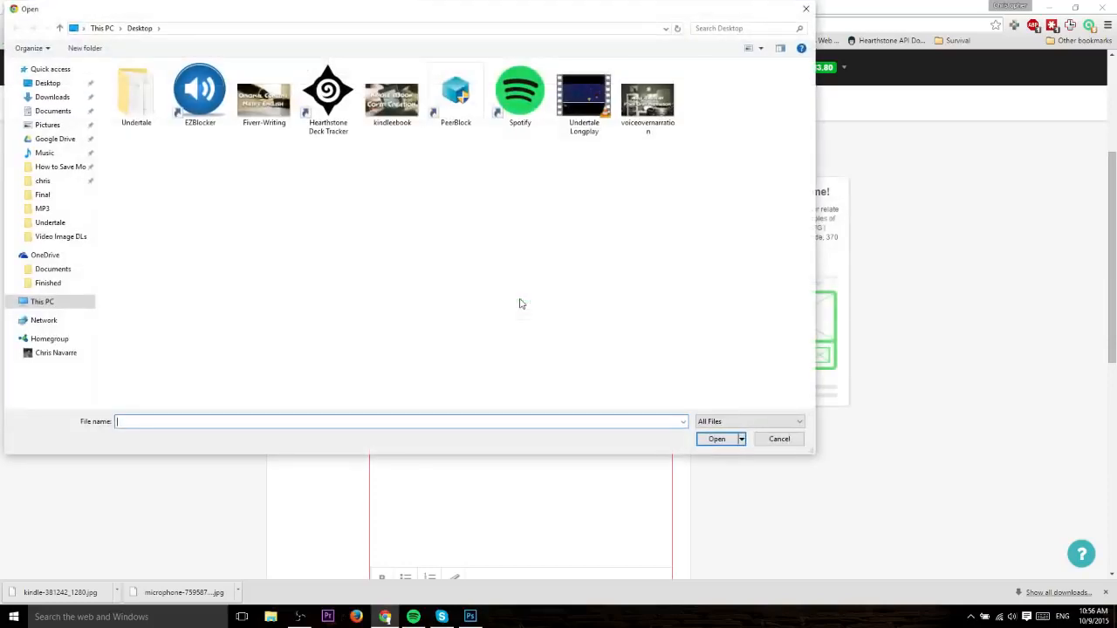
{"action": "left_click", "coordinate": [393, 106]}
{"action": "double_click", "coordinate": [392, 106]}
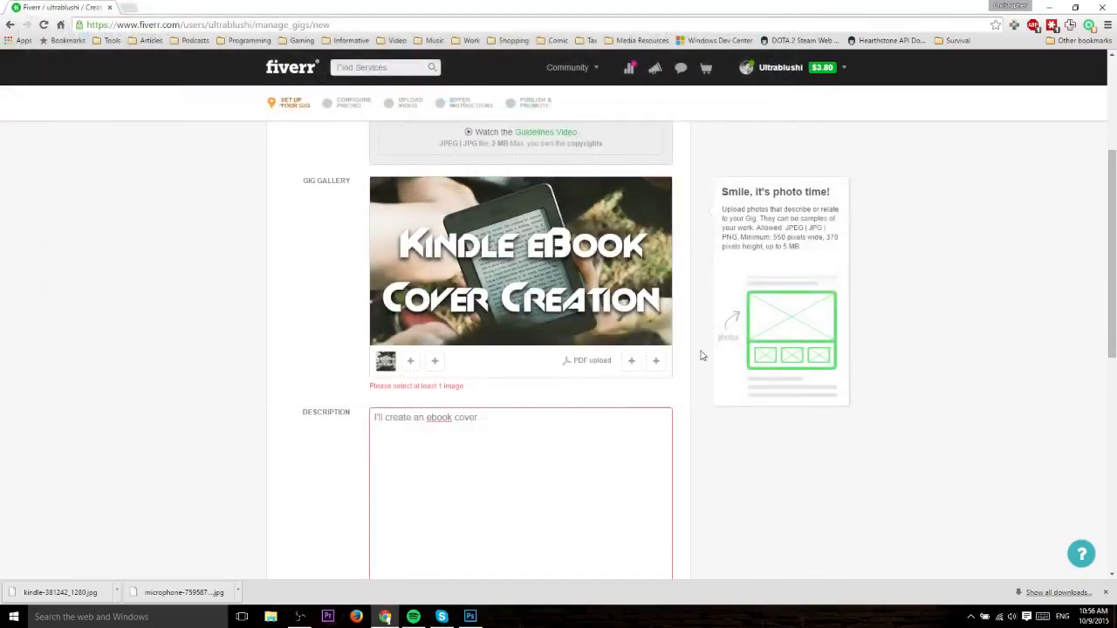
Pad the gig description with repeated copies of "I'll create an ebook cover" and try to save the gig setup
{"action": "scroll", "coordinate": [515, 311], "scroll_direction": "down", "scroll_amount": 2}
{"action": "scroll", "coordinate": [497, 276], "scroll_direction": "down", "scroll_amount": 1}
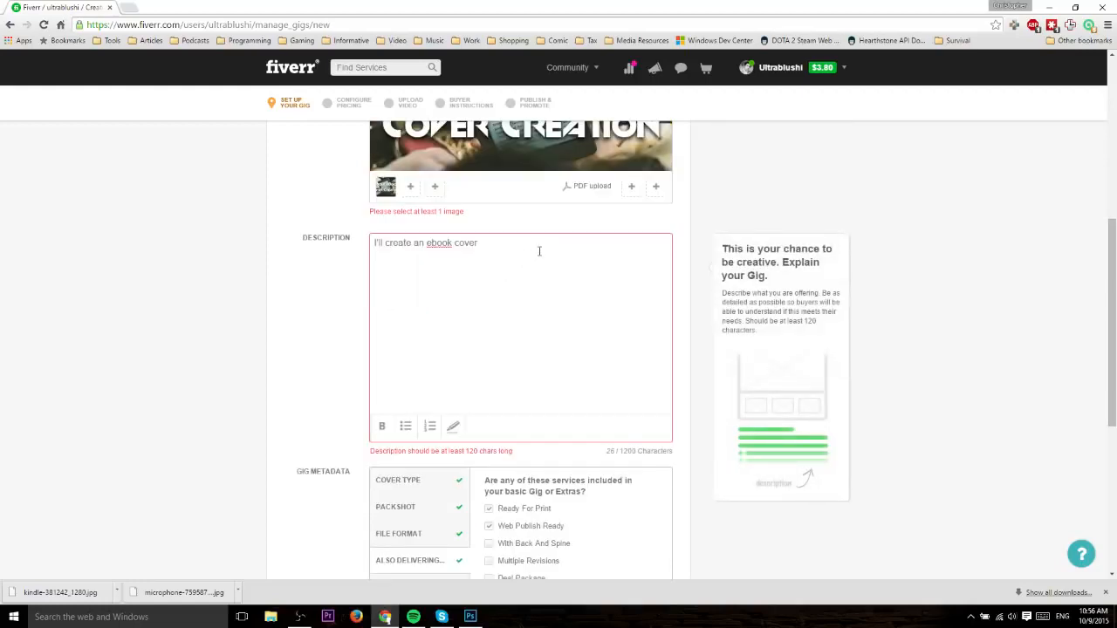
{"action": "left_click_drag", "start_coordinate": [539, 249], "coordinate": [166, 232]}
{"action": "left_click", "coordinate": [495, 265]}
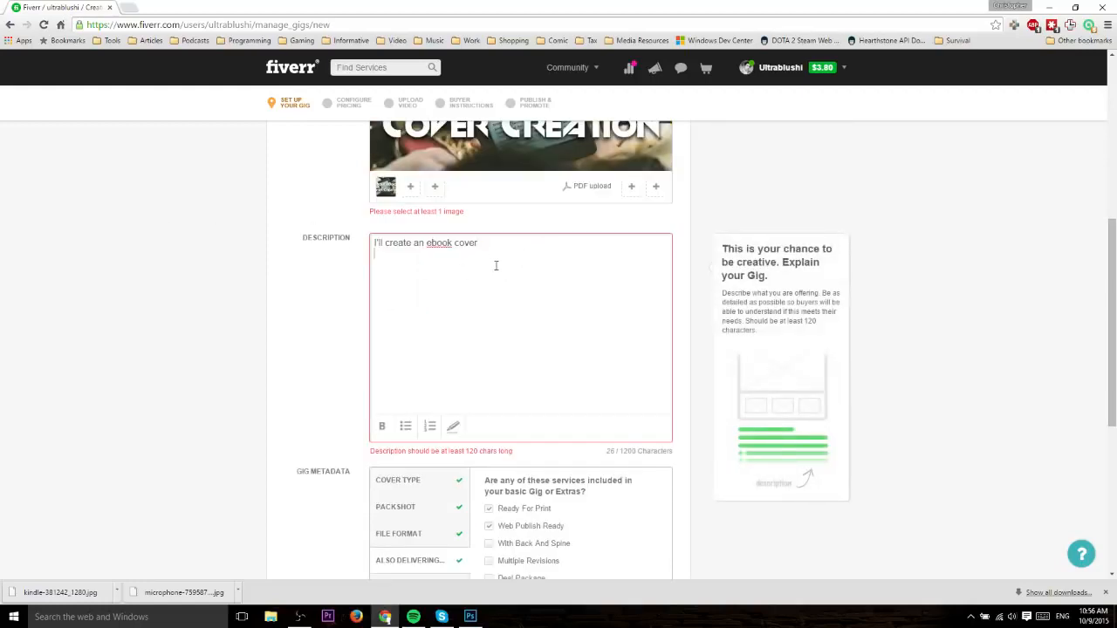
{"action": "key", "text": "ctrl+v"}
{"action": "key", "text": "ctrl+v"}
{"action": "key", "text": "ctrl+v"}
{"action": "key", "text": "ctrl+v"}
{"action": "key", "text": "ctrl+v"}
{"action": "key", "text": "ctrl+v"}
{"action": "key", "text": "ctrl+v"}
{"action": "key", "text": "ctrl+v"}
{"action": "key", "text": "ctrl+v"}
{"action": "key", "text": "ctrl+v"}
{"action": "key", "text": "ctrl+v"}
{"action": "key", "text": "ctrl+v"}
{"action": "key", "text": "ctrl+v"}
{"action": "key", "text": "ctrl+v"}
{"action": "key", "text": "ctrl+v"}
{"action": "key", "text": "ctrl+v"}
{"action": "key", "text": "ctrl+v"}
{"action": "key", "text": "ctrl+v"}
{"action": "key", "text": "ctrl+v"}
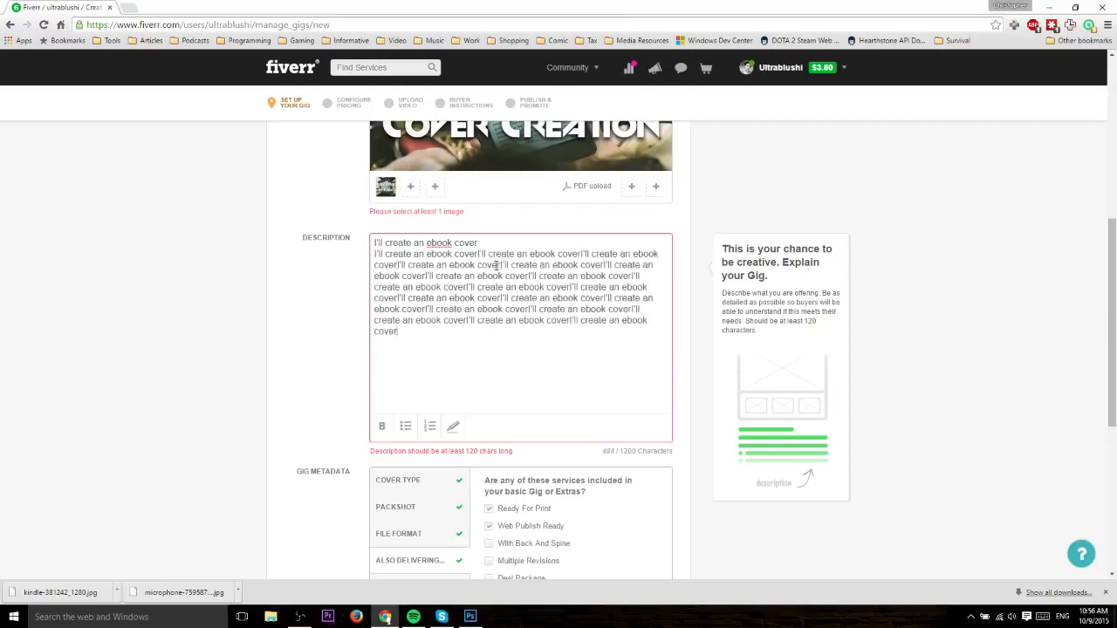
{"action": "key", "text": "ctrl+v"}
{"action": "key", "text": "ctrl+v"}
{"action": "key", "text": "ctrl+v"}
{"action": "scroll", "coordinate": [497, 279], "scroll_direction": "down", "scroll_amount": 4}
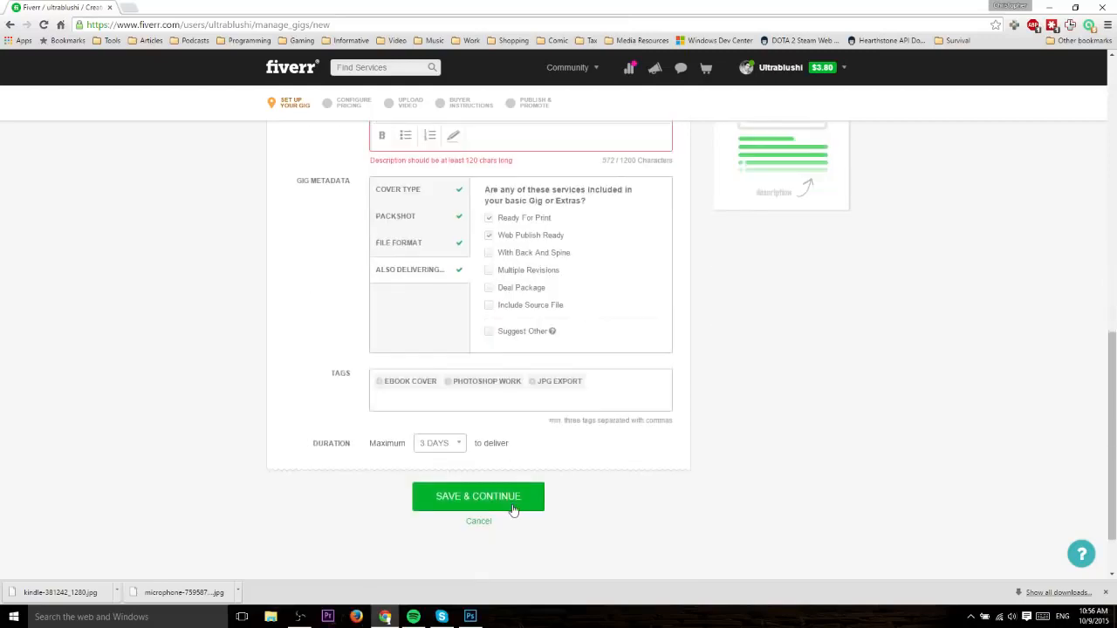
{"action": "left_click", "coordinate": [513, 497]}
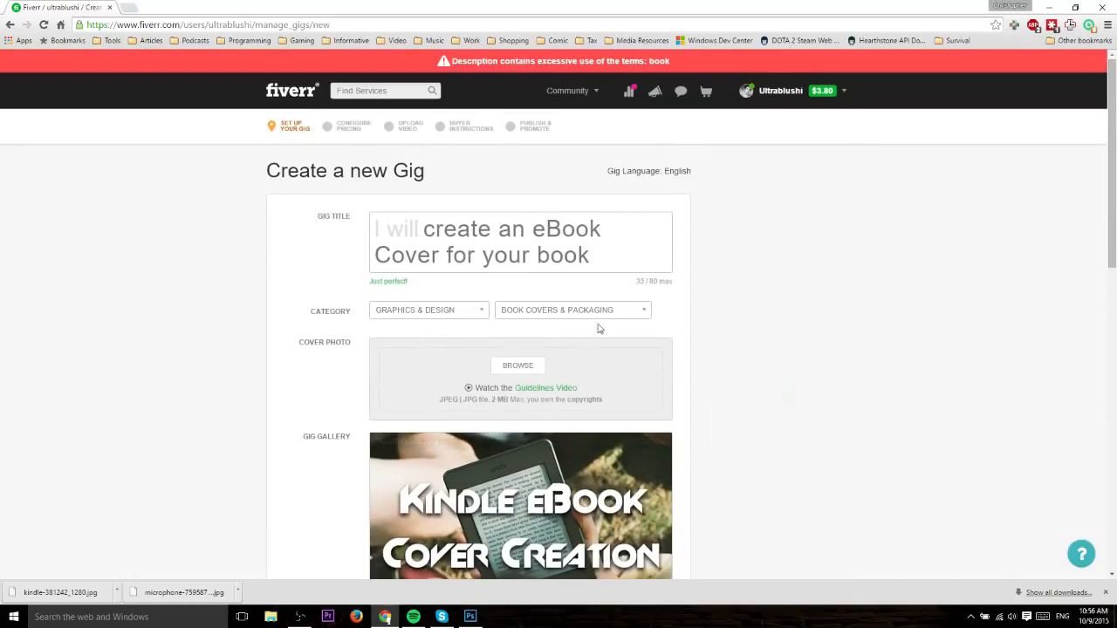
Delete the repeated sentences below the first line of the gig description
{"action": "scroll", "coordinate": [614, 319], "scroll_direction": "down", "scroll_amount": 5}
{"action": "left_click_drag", "start_coordinate": [615, 345], "coordinate": [494, 243]}
{"action": "key", "text": "BackSpace"}
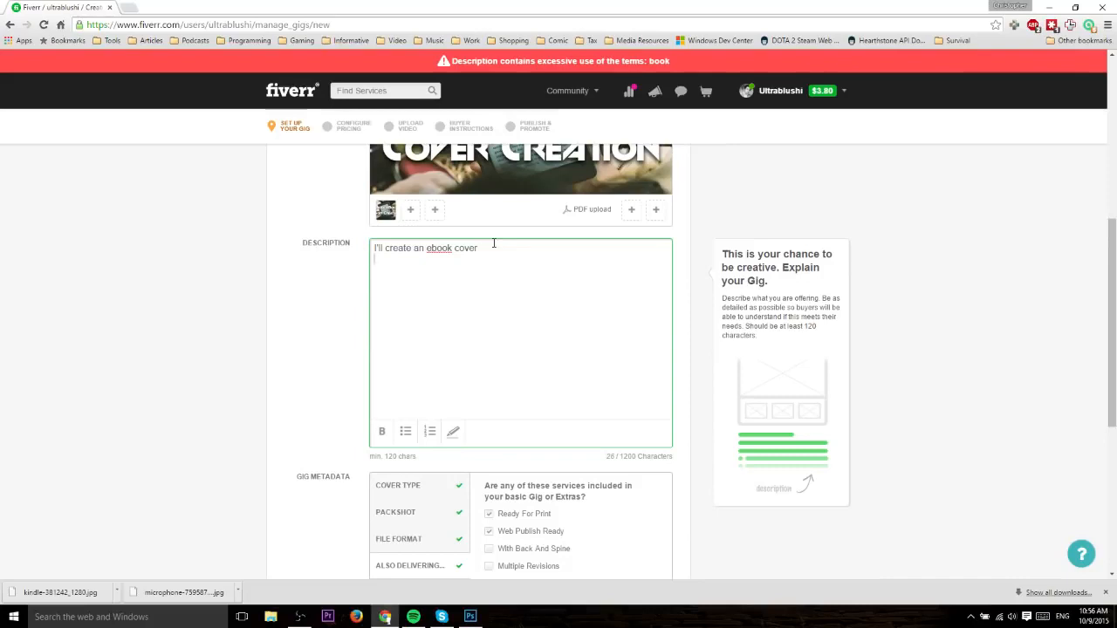
Extend the description with "You dont want people spamming your site with cheap gigs only the real people are the best for this site" and save
{"action": "type", "text": "You dont want people spamming your"}
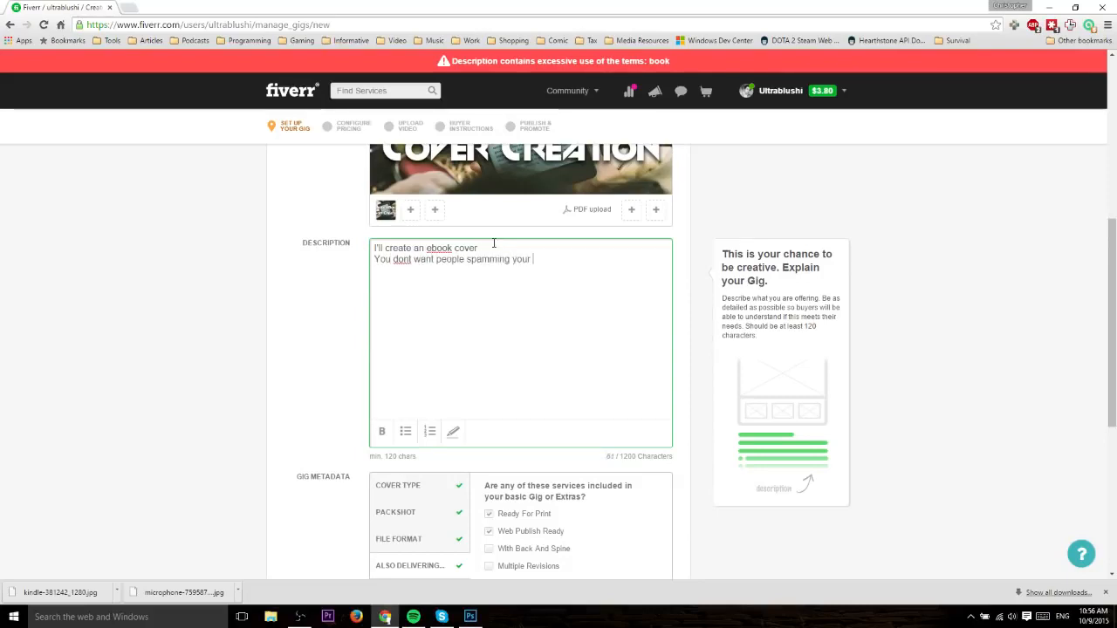
{"action": "type", "text": " site"}
{"action": "key", "text": "Return"}
{"action": "type", "text": "with cheap gigs"}
{"action": "key", "text": "Return"}
{"action": "type", "text": "only the r"}
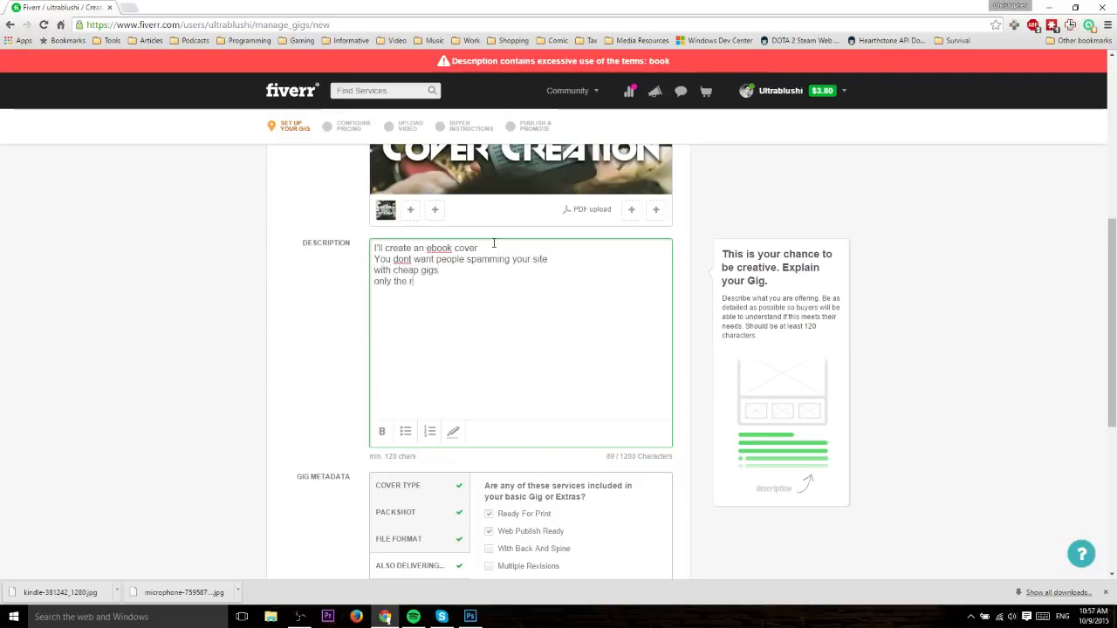
{"action": "type", "text": "eal people are the bes"}
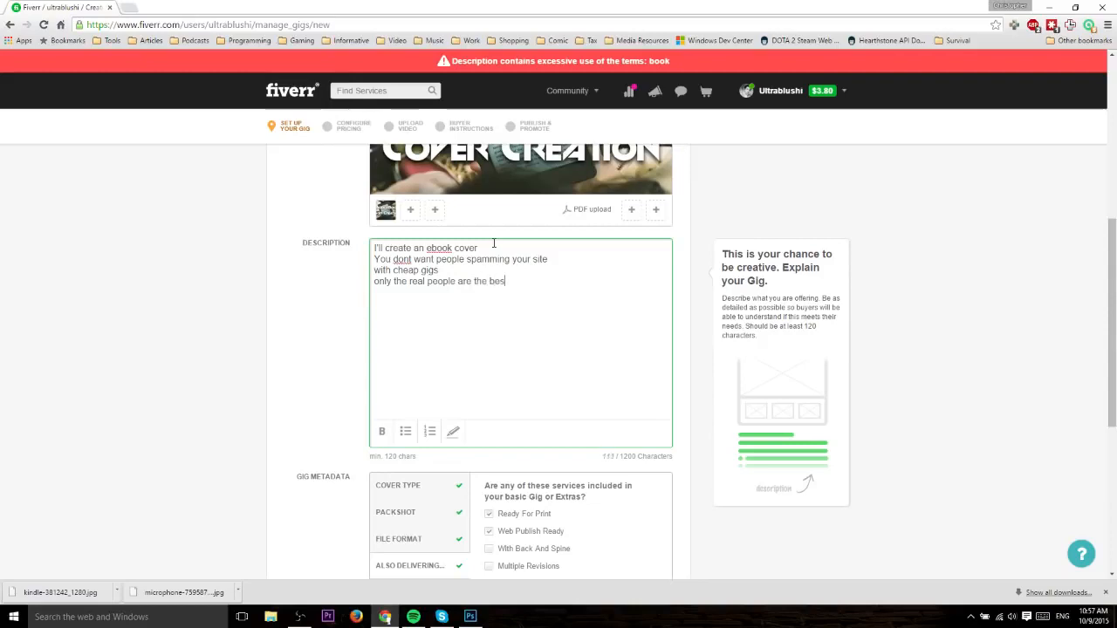
{"action": "type", "text": "t for this site"}
{"action": "scroll", "coordinate": [558, 375], "scroll_direction": "down", "scroll_amount": 5}
{"action": "left_click", "coordinate": [519, 439]}
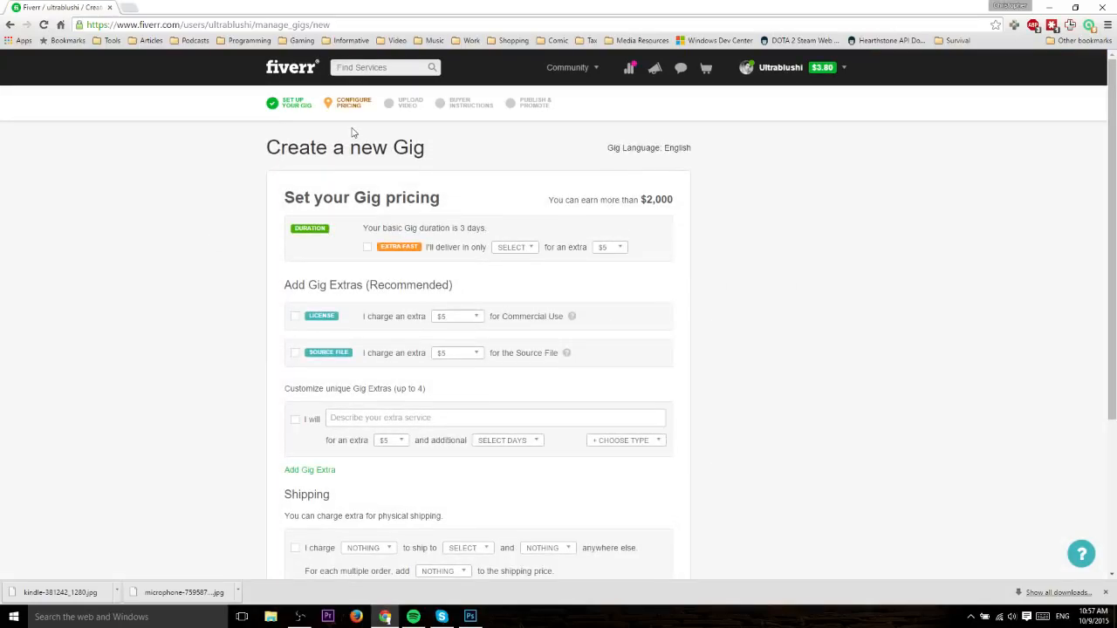
Enable the Extra Fast option in the gig pricing with delivery in only 1 day for an extra $5
{"action": "left_click", "coordinate": [367, 248]}
{"action": "left_click", "coordinate": [526, 250]}
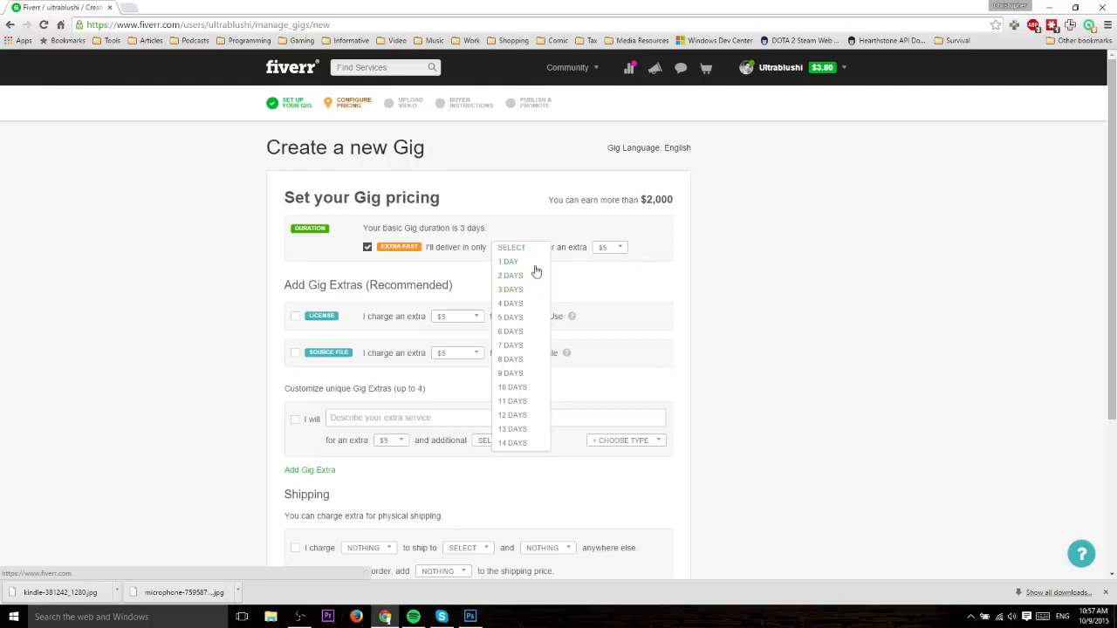
{"action": "left_click", "coordinate": [538, 262]}
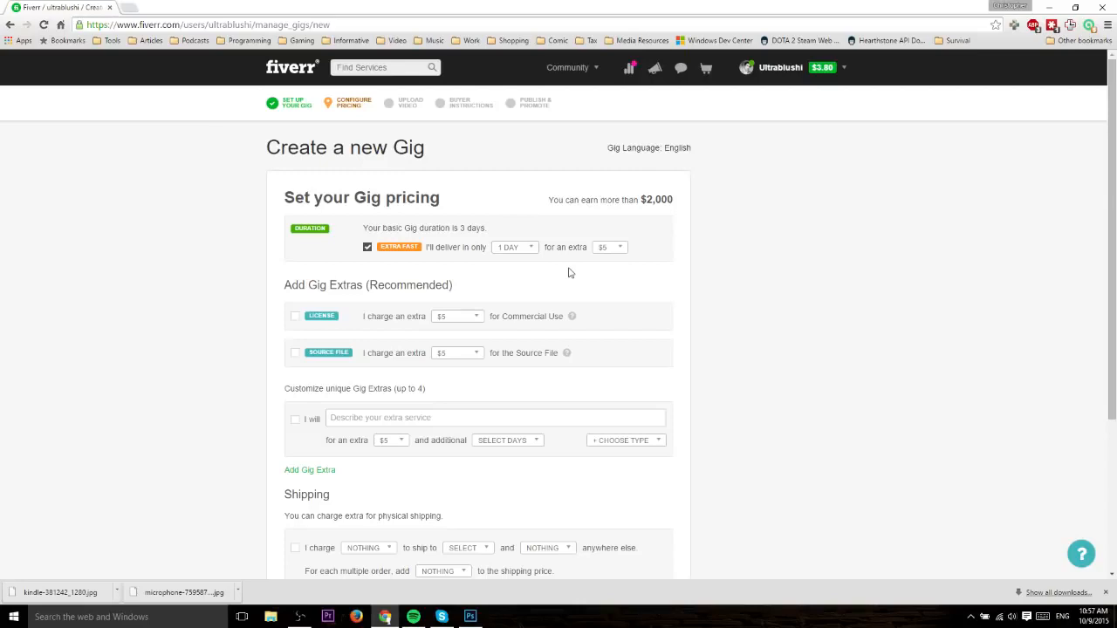
{"action": "mouse_move", "coordinate": [577, 279]}
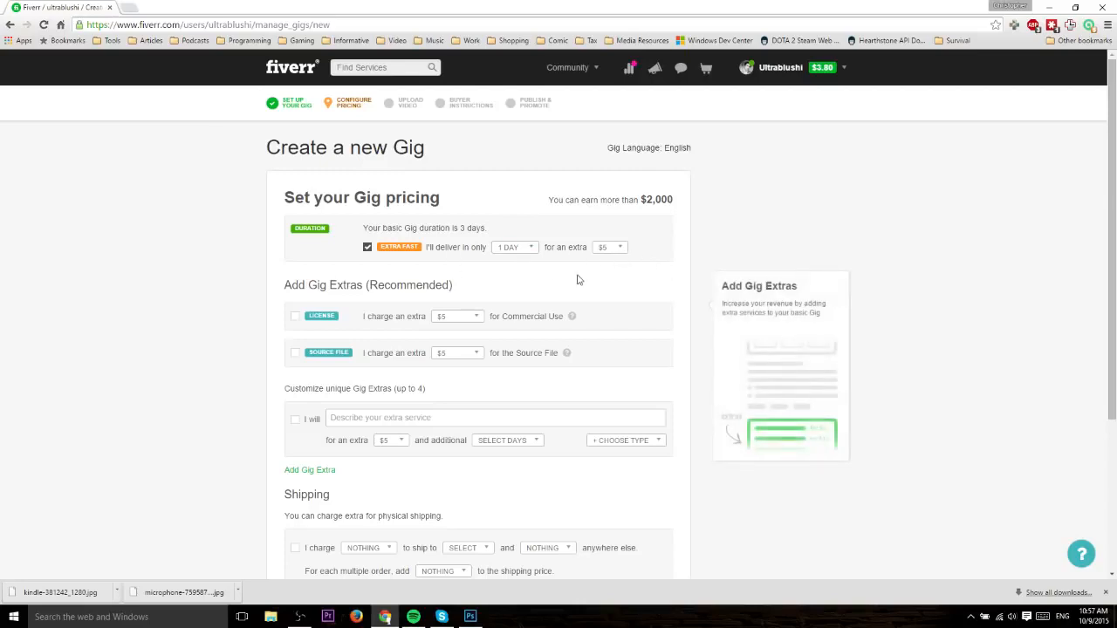
Enable the Source File gig extra at an extra charge of $5
{"action": "scroll", "coordinate": [572, 275], "scroll_direction": "down", "scroll_amount": 2}
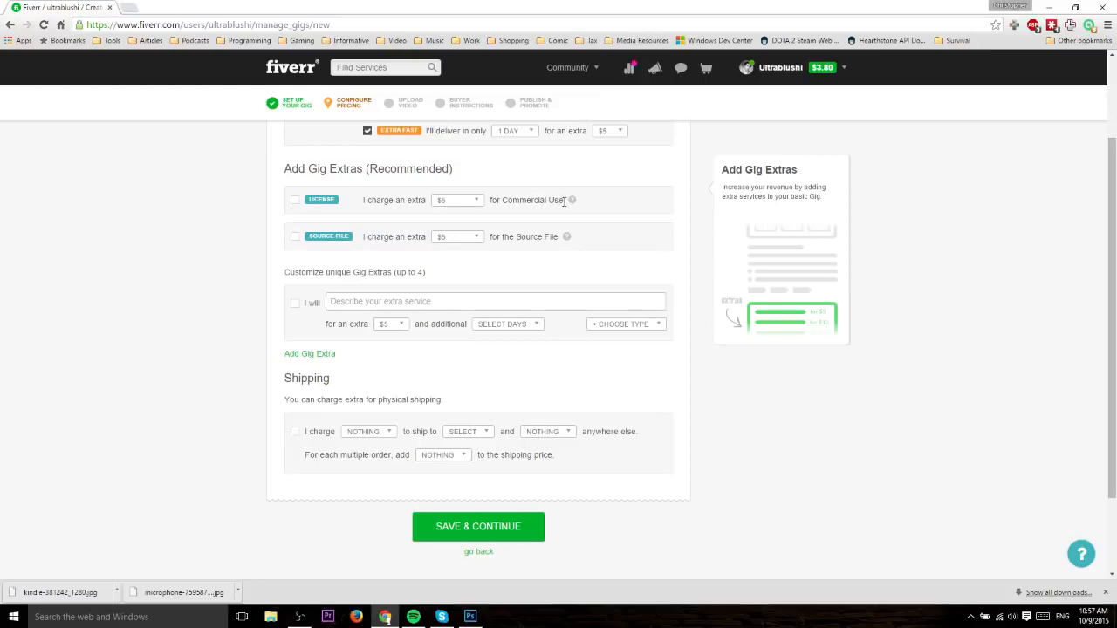
{"action": "left_click", "coordinate": [294, 238]}
{"action": "mouse_move", "coordinate": [568, 243]}
{"action": "scroll", "coordinate": [547, 287], "scroll_direction": "down", "scroll_amount": 1}
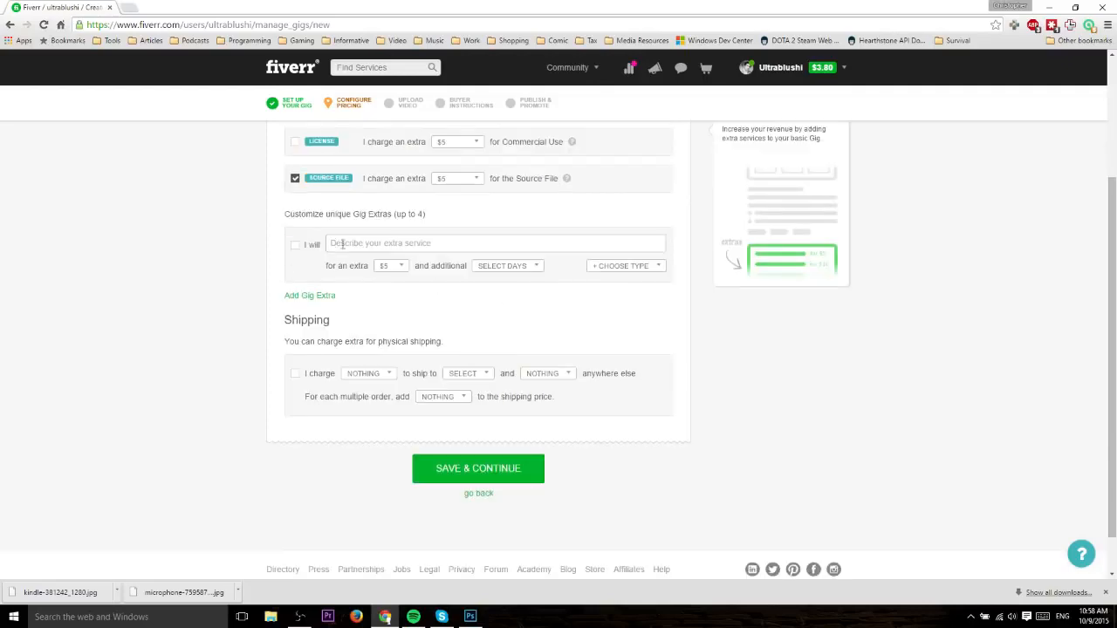
{"action": "scroll", "coordinate": [367, 218], "scroll_direction": "up", "scroll_amount": 1}
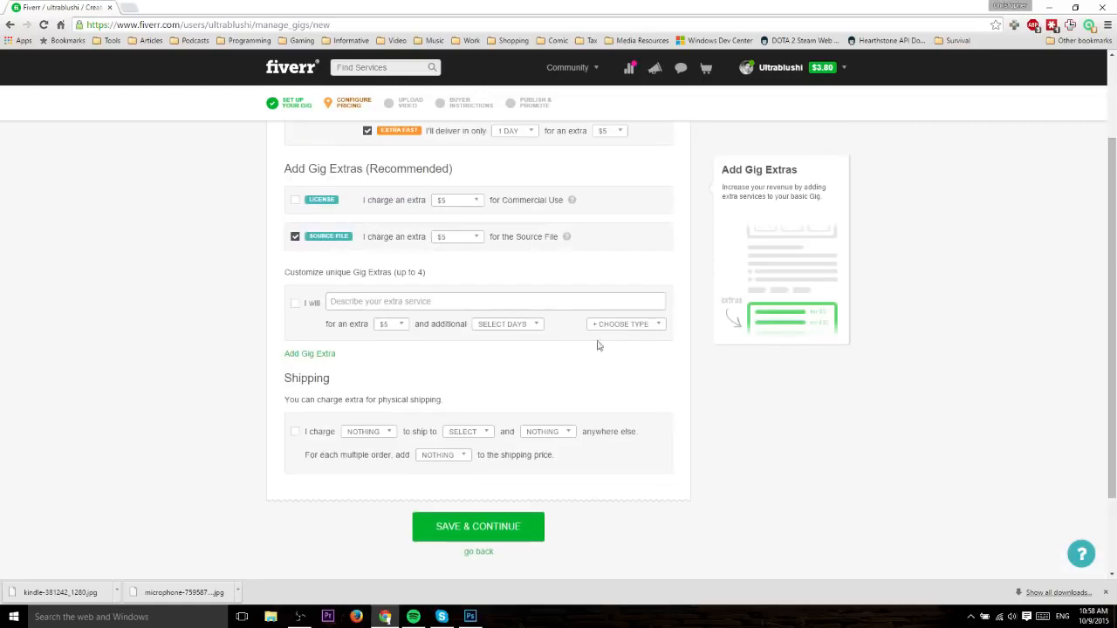
Enable a custom gig extra and review its additional days and service type options
{"action": "left_click", "coordinate": [340, 304]}
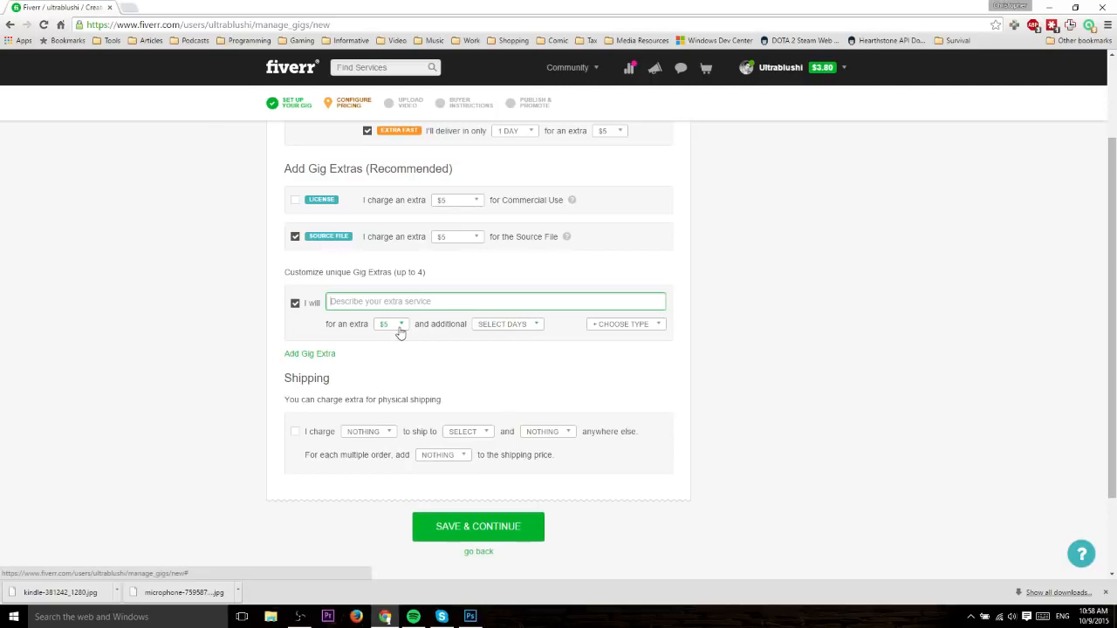
{"action": "left_click", "coordinate": [500, 329]}
{"action": "left_click", "coordinate": [617, 325]}
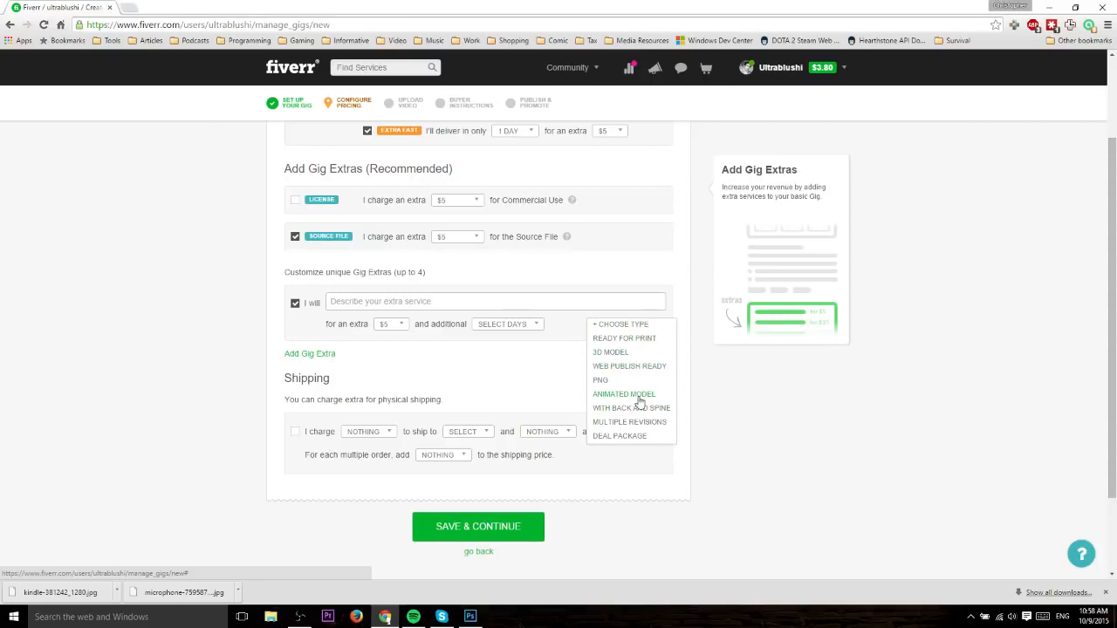
{"action": "scroll", "coordinate": [536, 374], "scroll_direction": "down", "scroll_amount": 2}
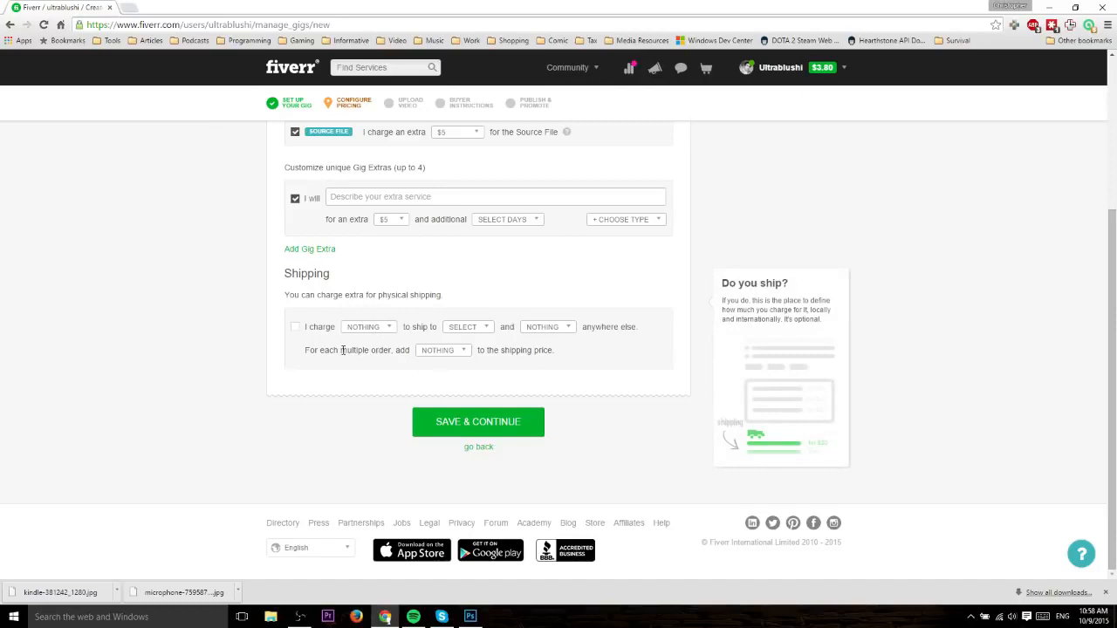
{"action": "left_click_drag", "start_coordinate": [349, 296], "coordinate": [462, 298]}
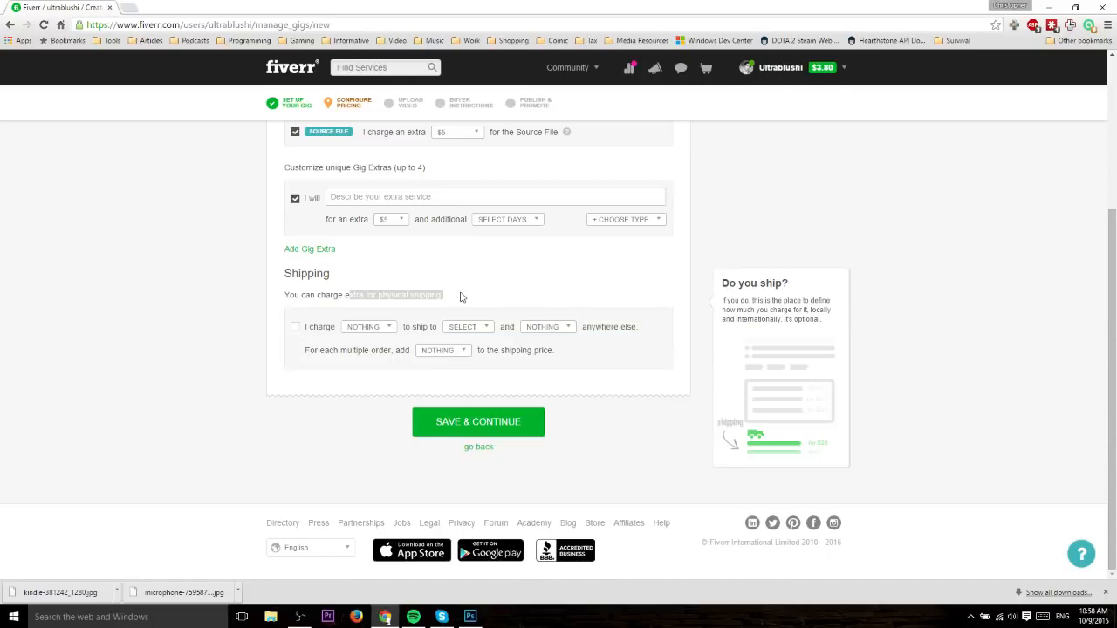
{"action": "left_click_drag", "start_coordinate": [460, 296], "coordinate": [346, 294]}
{"action": "left_click", "coordinate": [346, 294]}
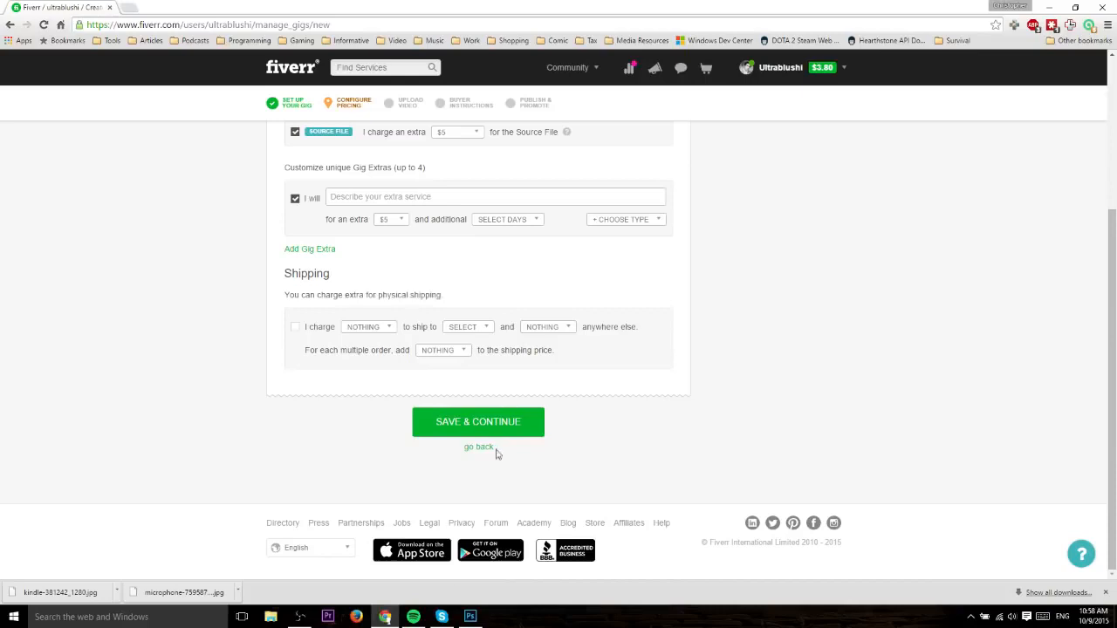
Disable the unfilled custom gig extra and save the gig pricing
{"action": "left_click", "coordinate": [505, 415]}
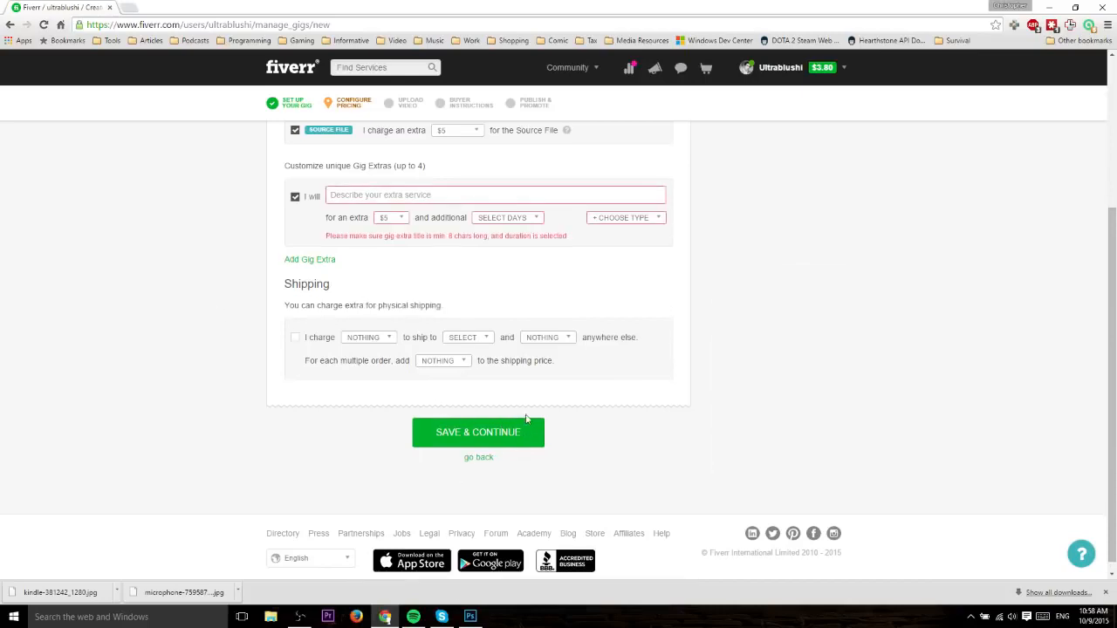
{"action": "scroll", "coordinate": [529, 267], "scroll_direction": "up", "scroll_amount": 3}
{"action": "scroll", "coordinate": [366, 372], "scroll_direction": "down", "scroll_amount": 3}
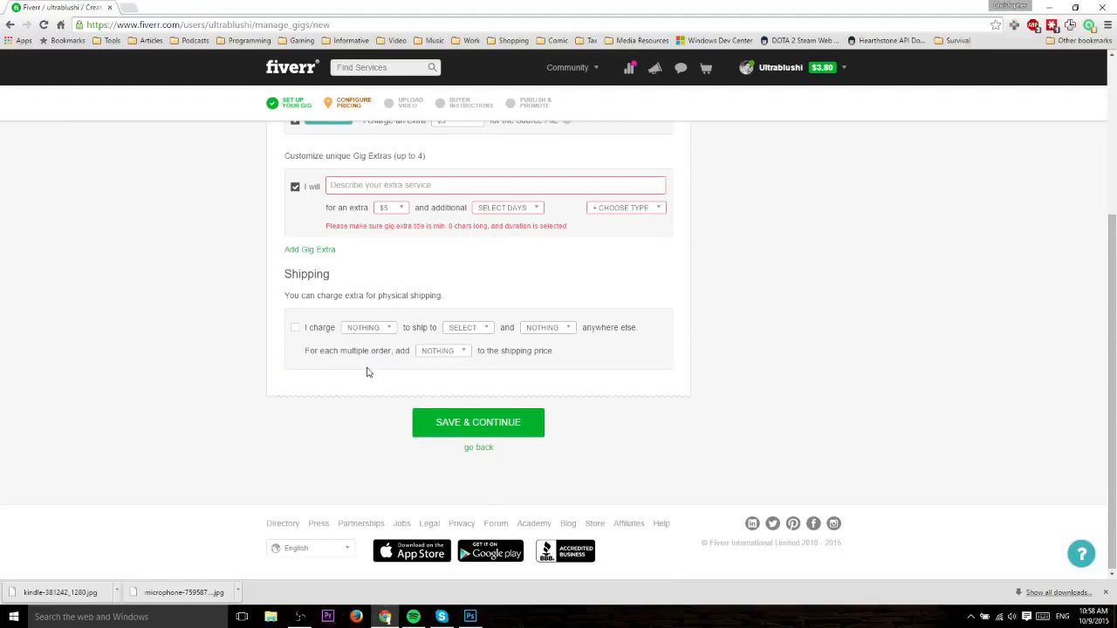
{"action": "left_click", "coordinate": [295, 187]}
{"action": "left_click", "coordinate": [507, 424]}
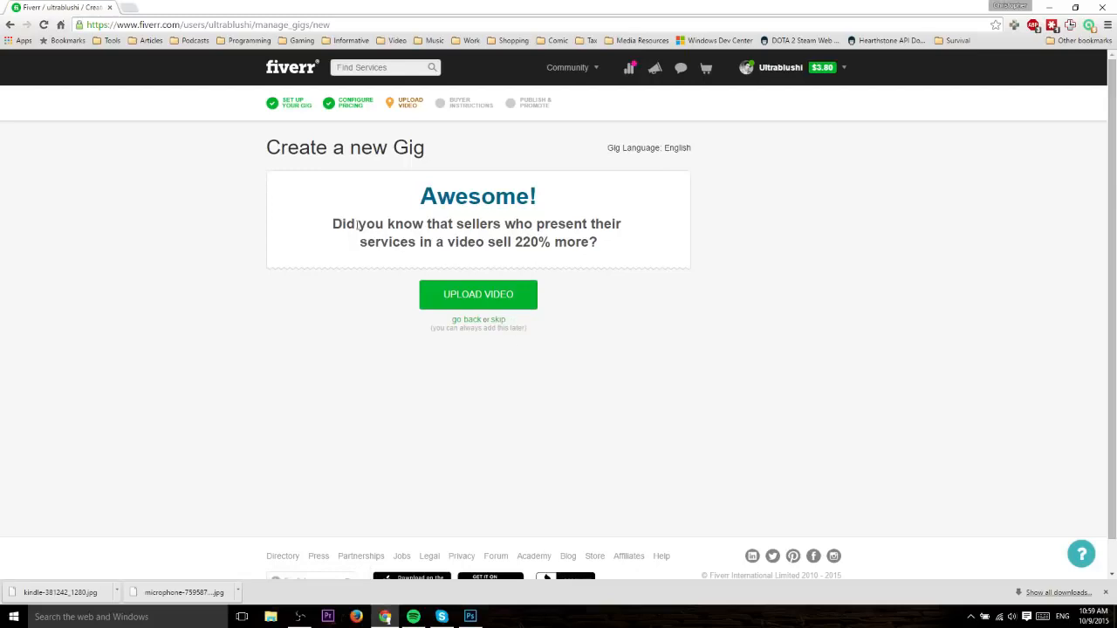
Skip the video upload stage of the new gig
{"action": "left_click_drag", "start_coordinate": [344, 225], "coordinate": [633, 242]}
{"action": "left_click", "coordinate": [636, 244]}
{"action": "left_click", "coordinate": [497, 320]}
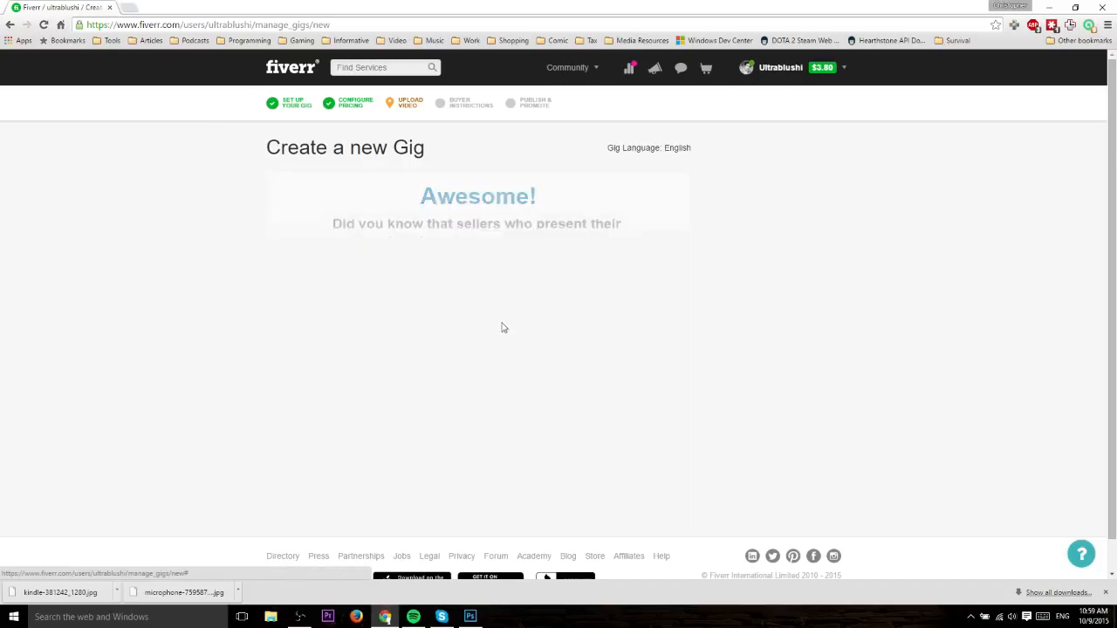
Continue past the gig video advice to the buyer instructions stage
{"action": "left_click", "coordinate": [509, 282]}
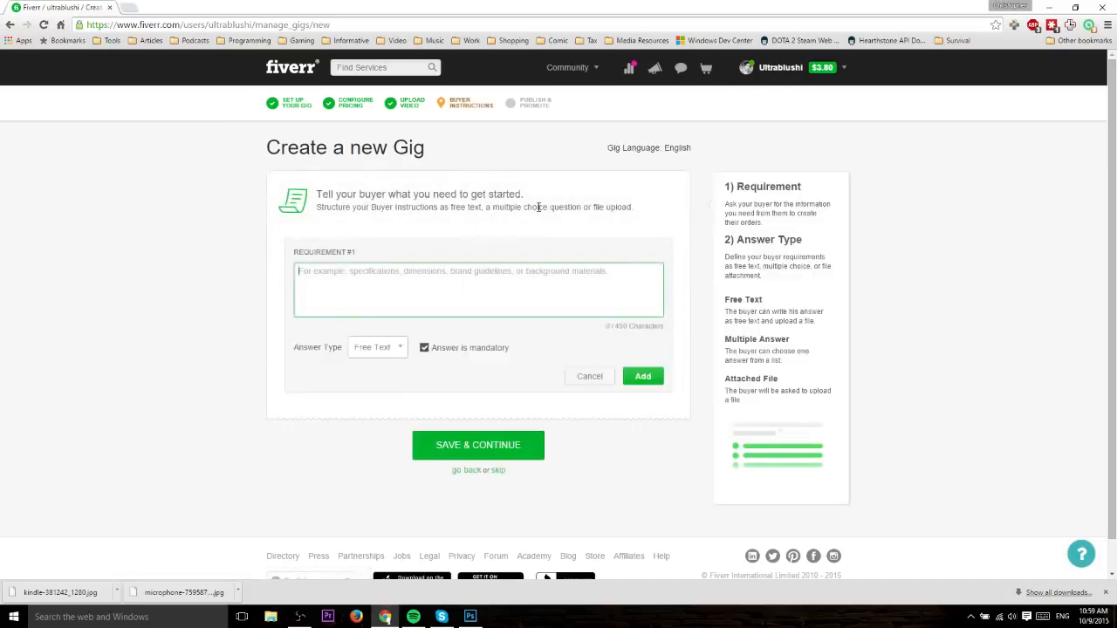
Try the Multiple Answer and Attached File answer types for the first buyer requirement
{"action": "left_click", "coordinate": [390, 346]}
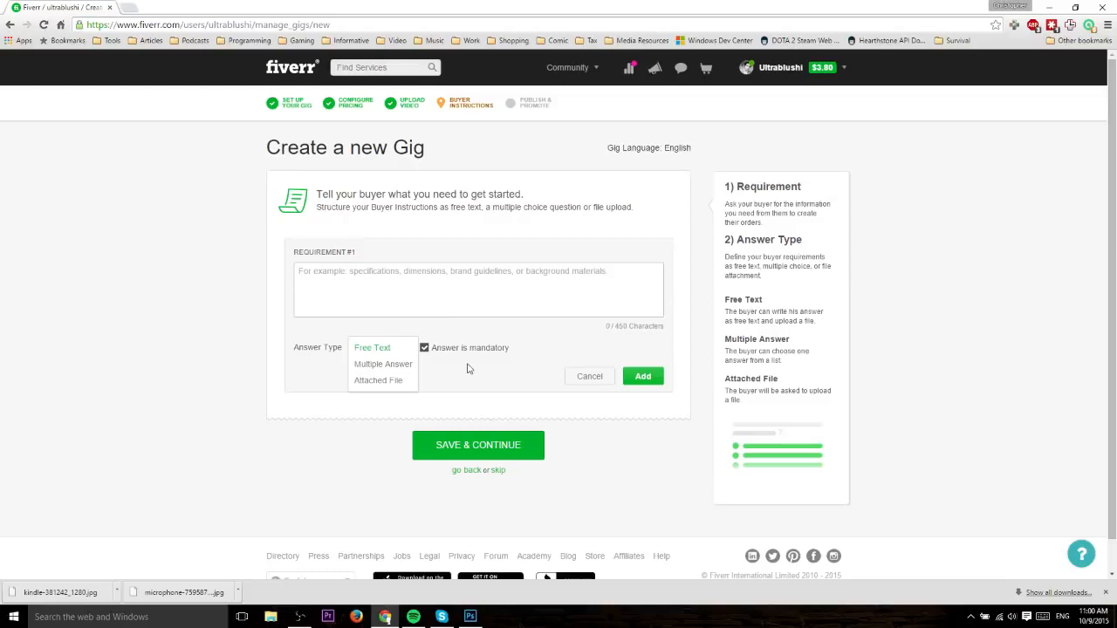
{"action": "left_click", "coordinate": [397, 372]}
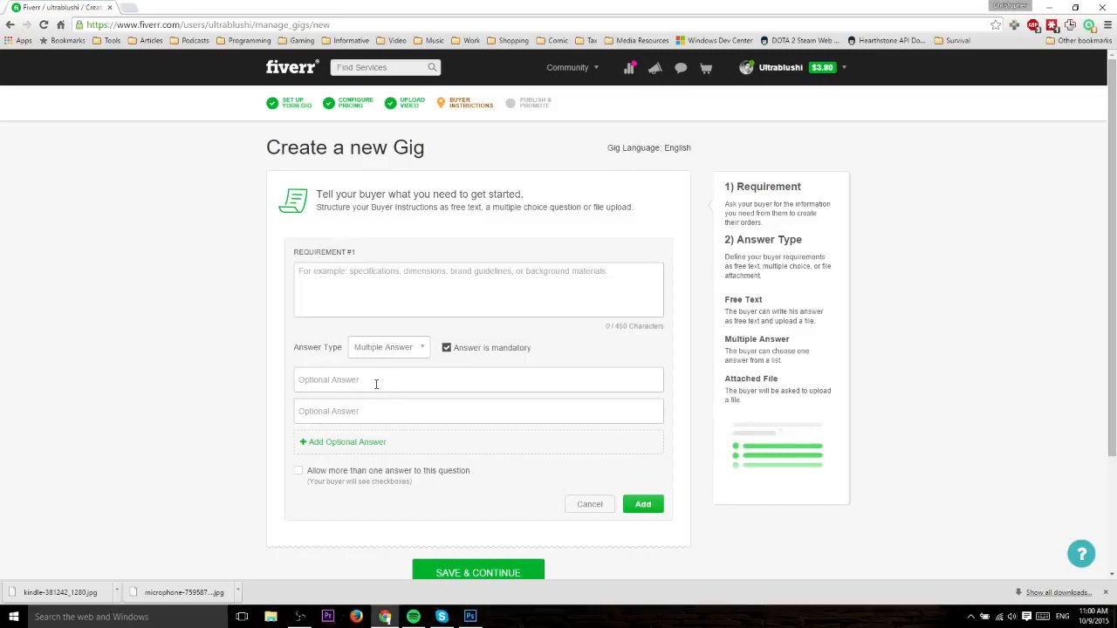
{"action": "left_click", "coordinate": [403, 349]}
{"action": "left_click", "coordinate": [399, 380]}
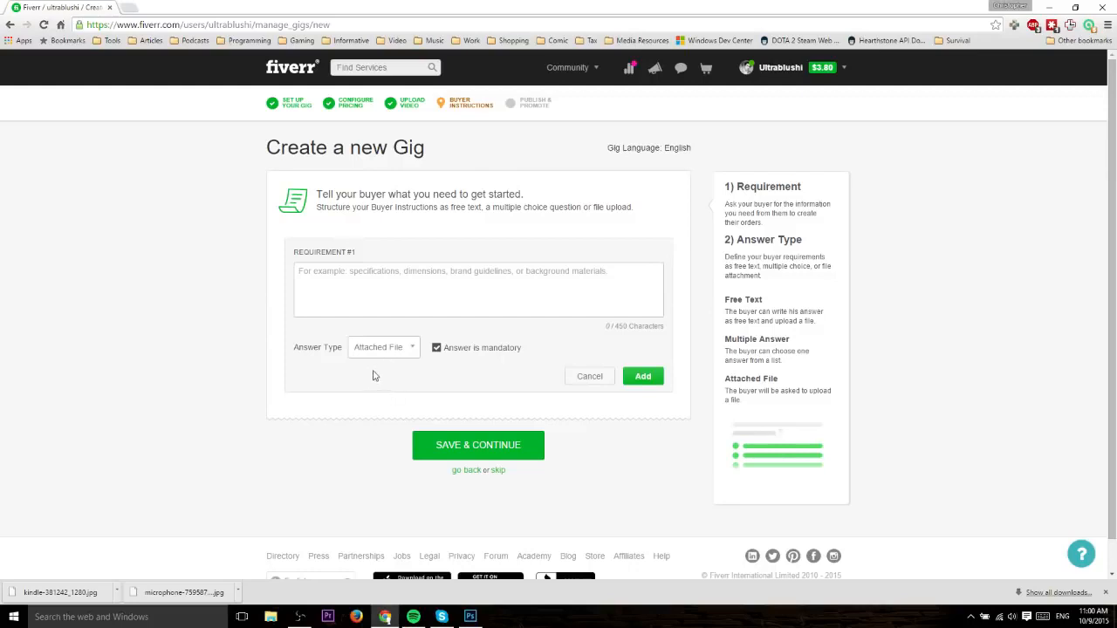
{"action": "left_click", "coordinate": [387, 347]}
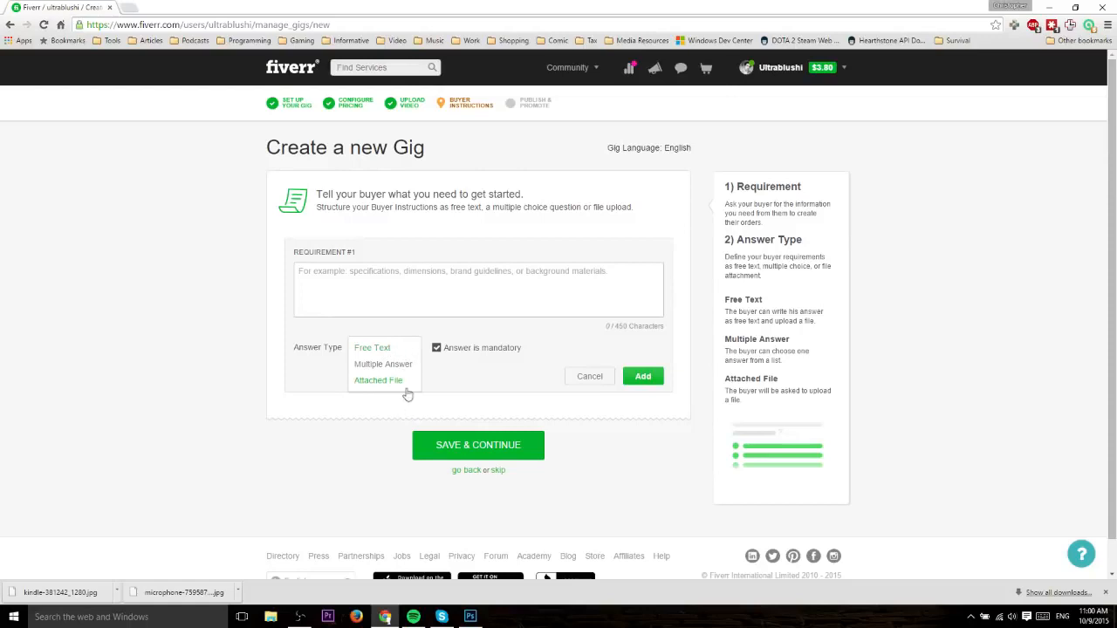
{"action": "left_click", "coordinate": [393, 380]}
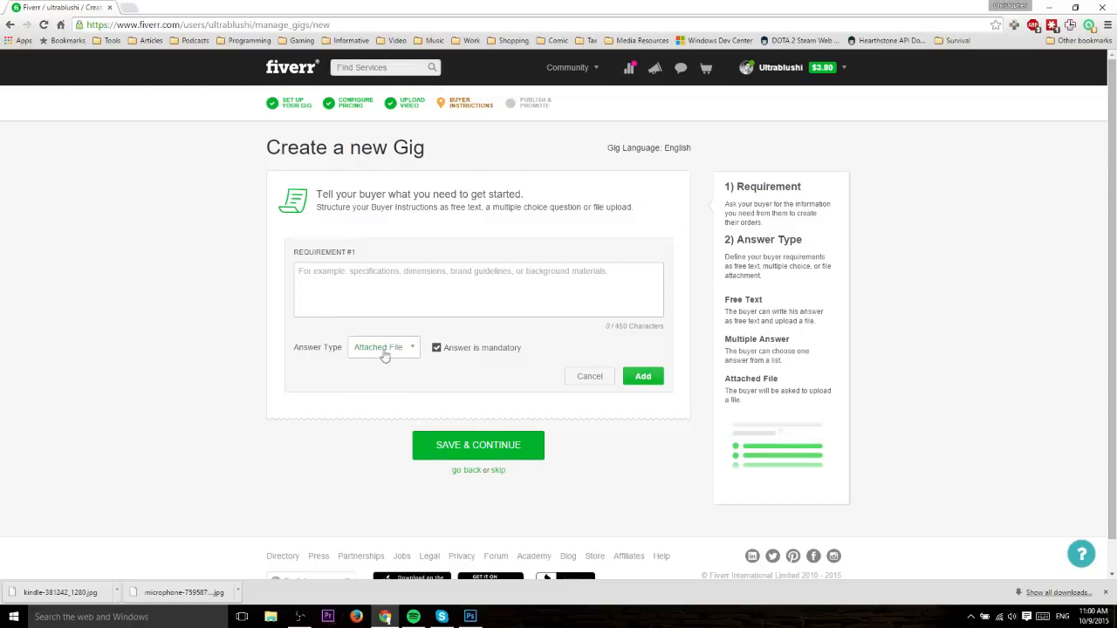
Set the first buyer requirement's answer type to Free Text, enter "Something" as its text and add it
{"action": "left_click", "coordinate": [385, 356]}
{"action": "left_click", "coordinate": [405, 349]}
{"action": "left_click_drag", "start_coordinate": [357, 260], "coordinate": [257, 254]}
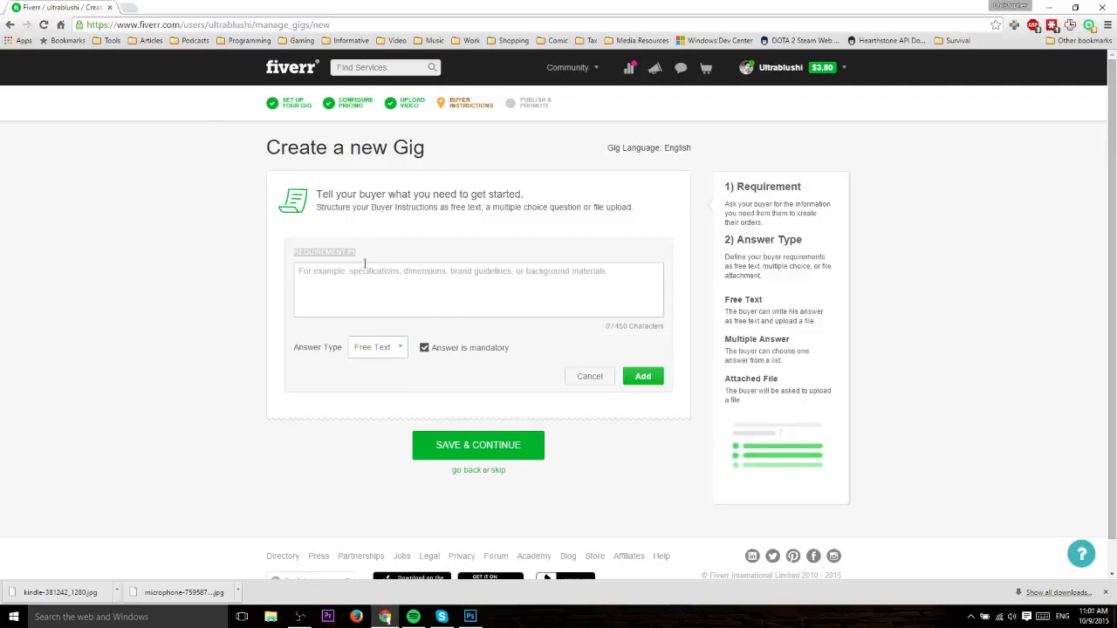
{"action": "left_click", "coordinate": [356, 293]}
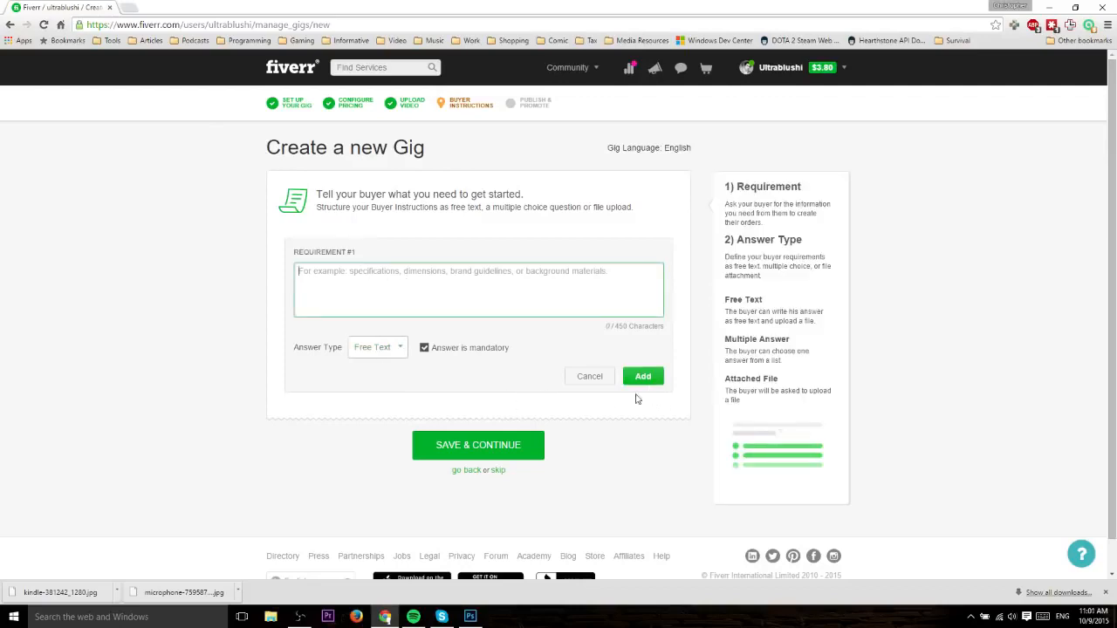
{"action": "type", "text": "Something"}
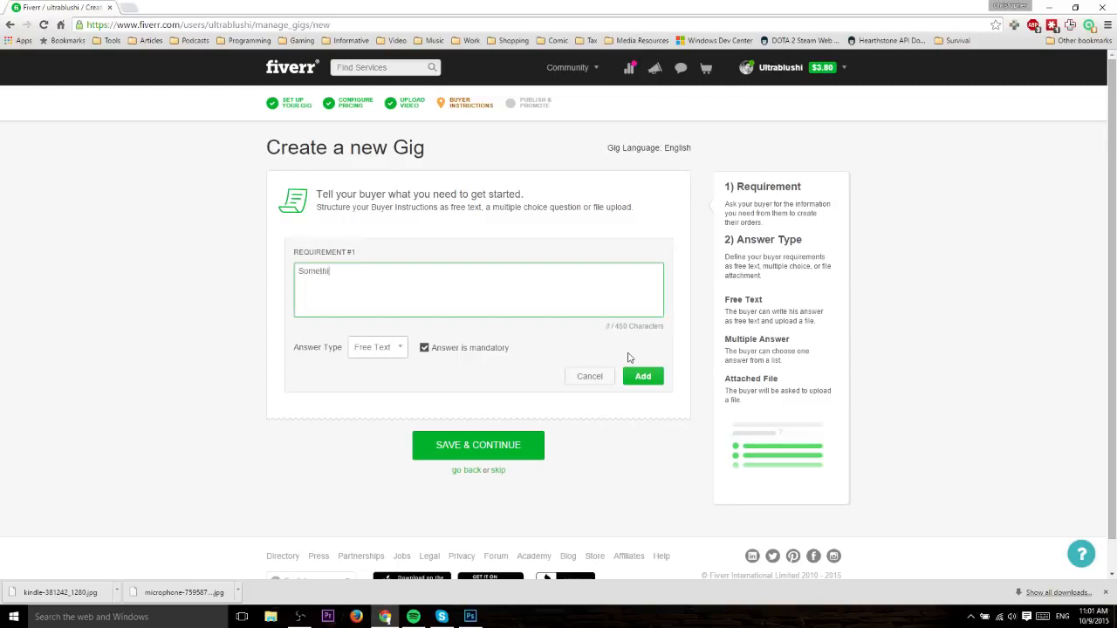
{"action": "left_click", "coordinate": [642, 376]}
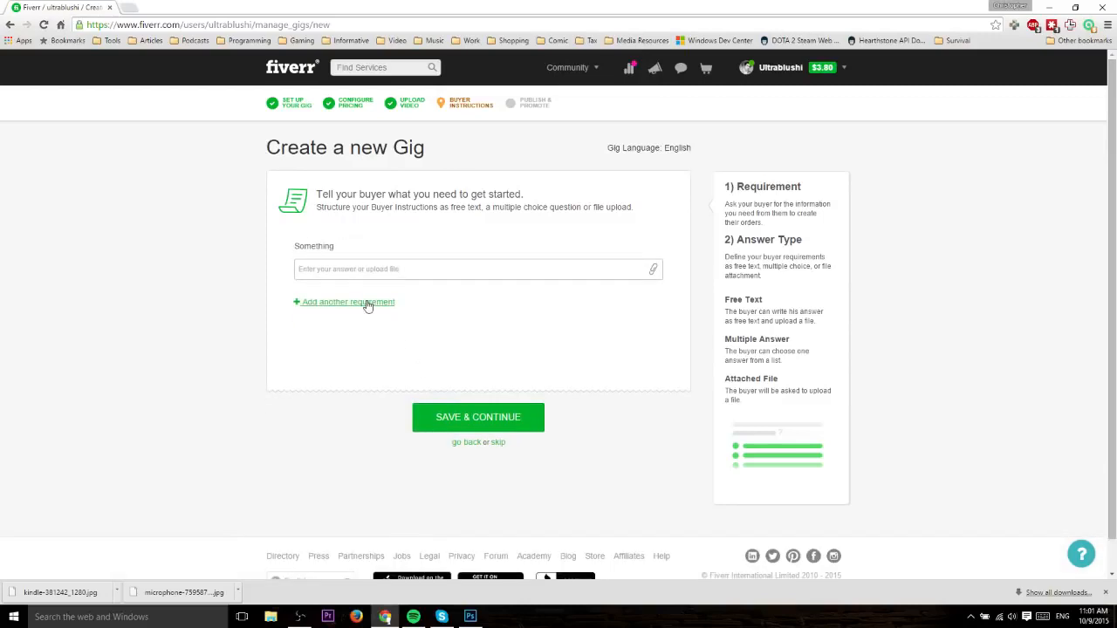
Add a second buyer requirement reading "The file please" with the Attached File answer type, and save the buyer instructions
{"action": "left_click", "coordinate": [366, 302]}
{"action": "left_click", "coordinate": [378, 349]}
{"action": "left_click", "coordinate": [384, 387]}
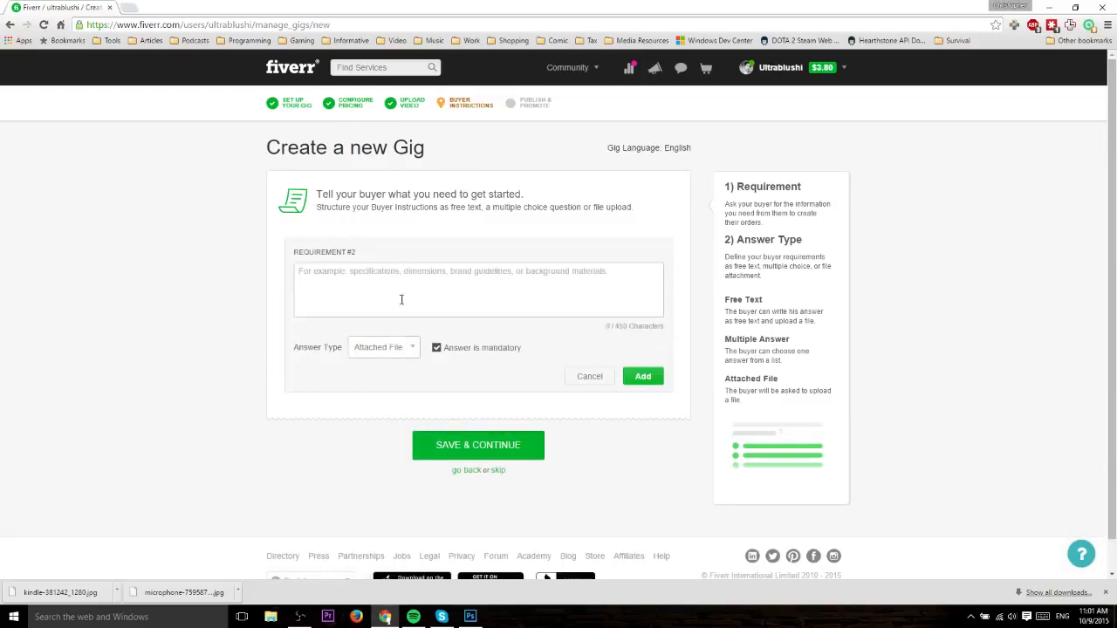
{"action": "left_click", "coordinate": [392, 288]}
{"action": "type", "text": "The file please"}
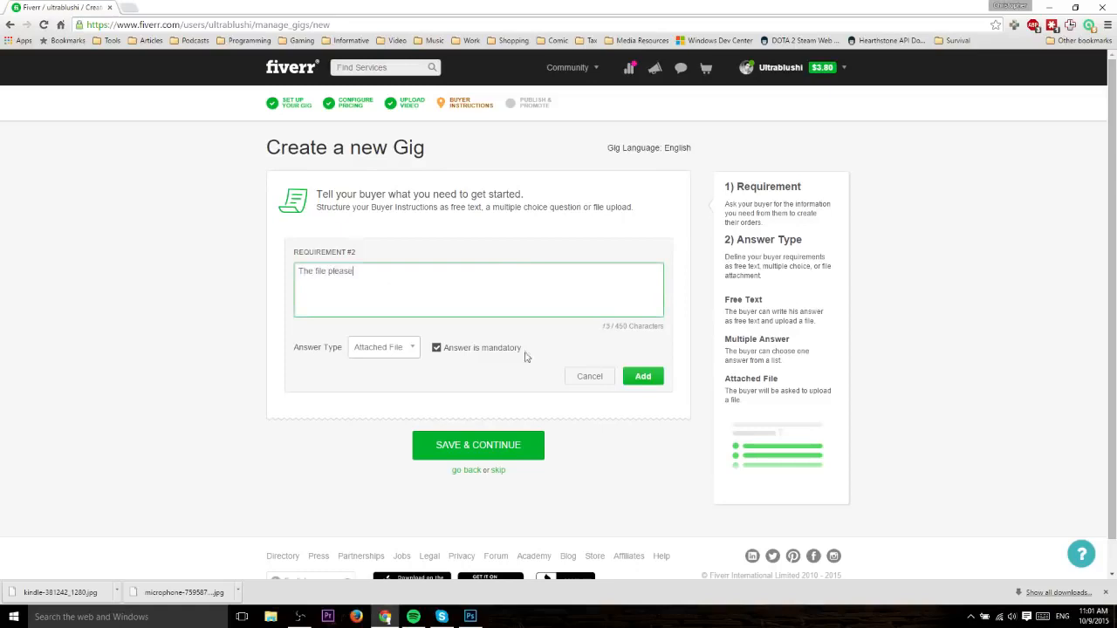
{"action": "left_click", "coordinate": [647, 381]}
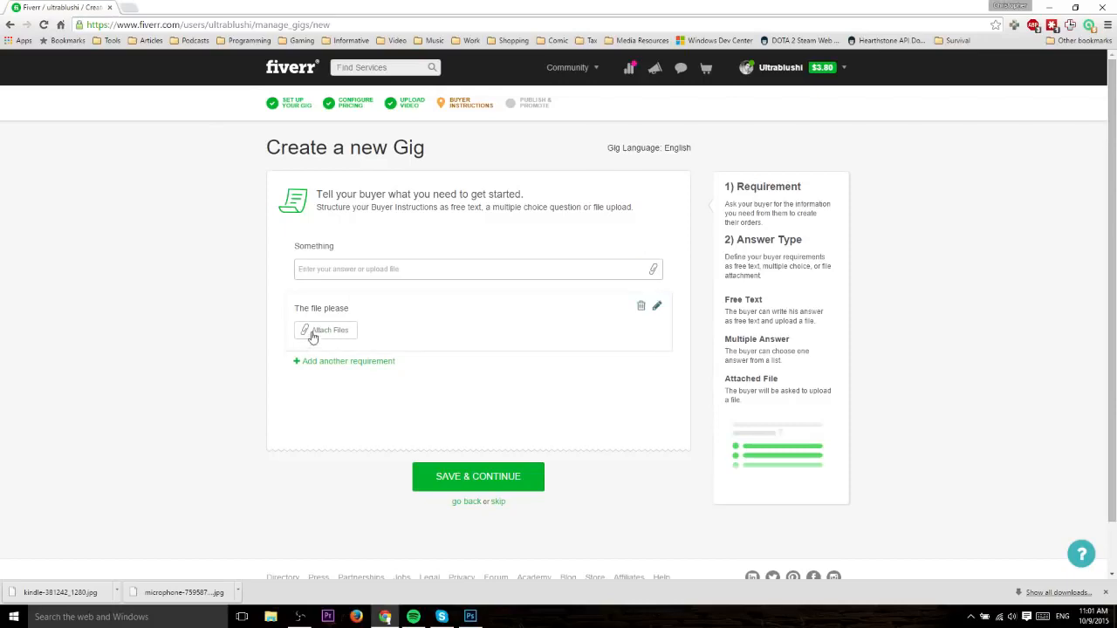
{"action": "left_click", "coordinate": [493, 482]}
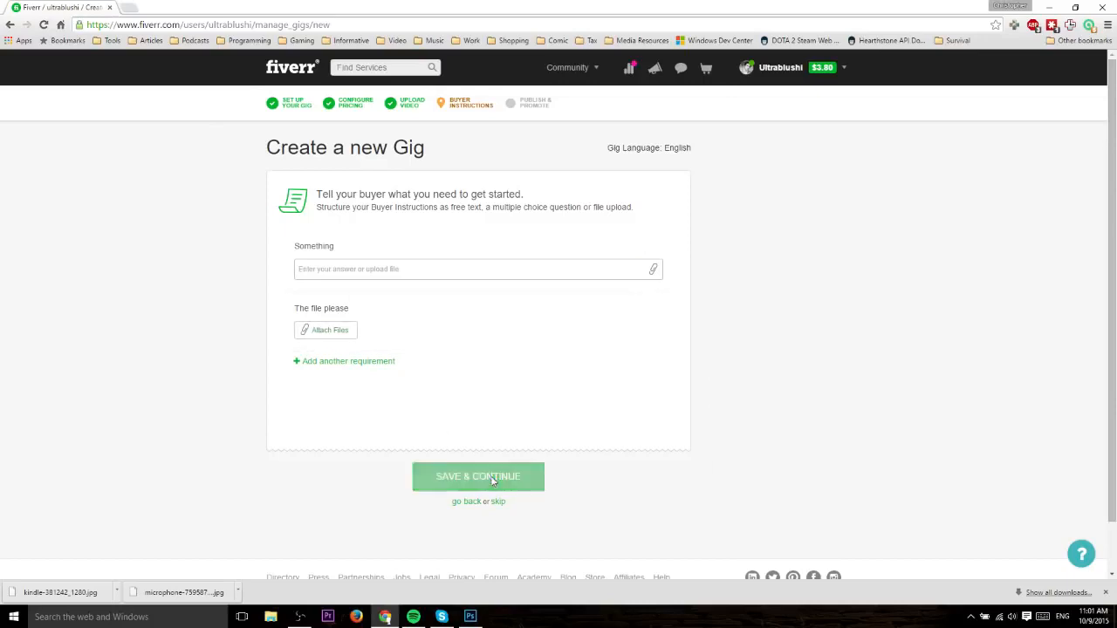